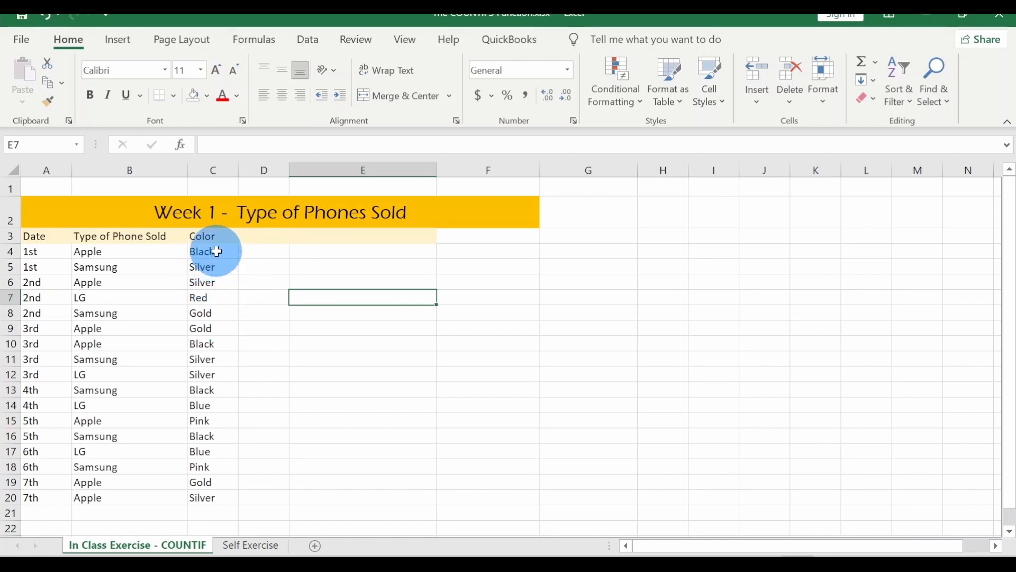
- Enter a COUNTIF formula in E6 that counts the "Black" entries in the Color range C4:C20
drag(217, 251, 203, 492)
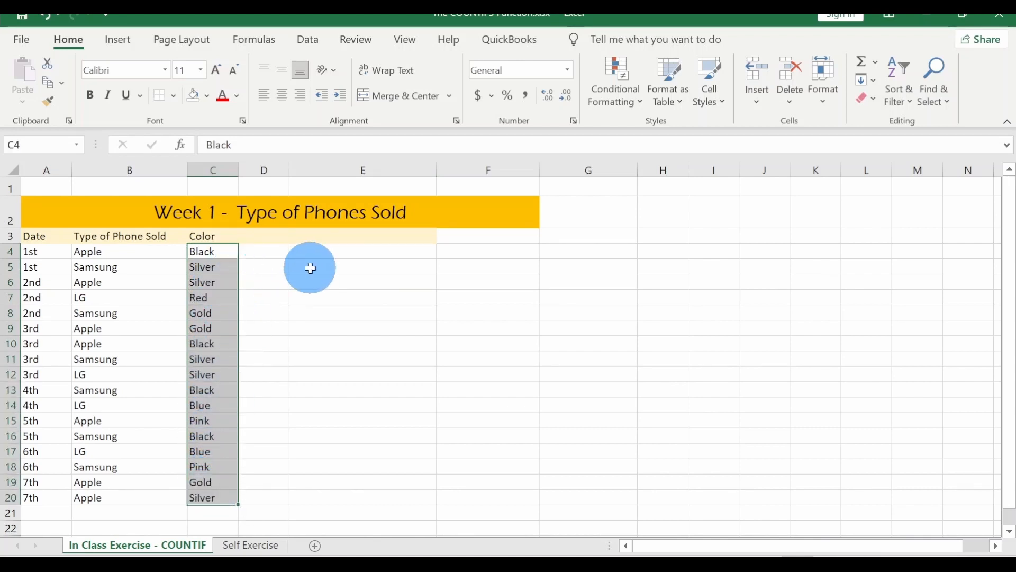
click(311, 280)
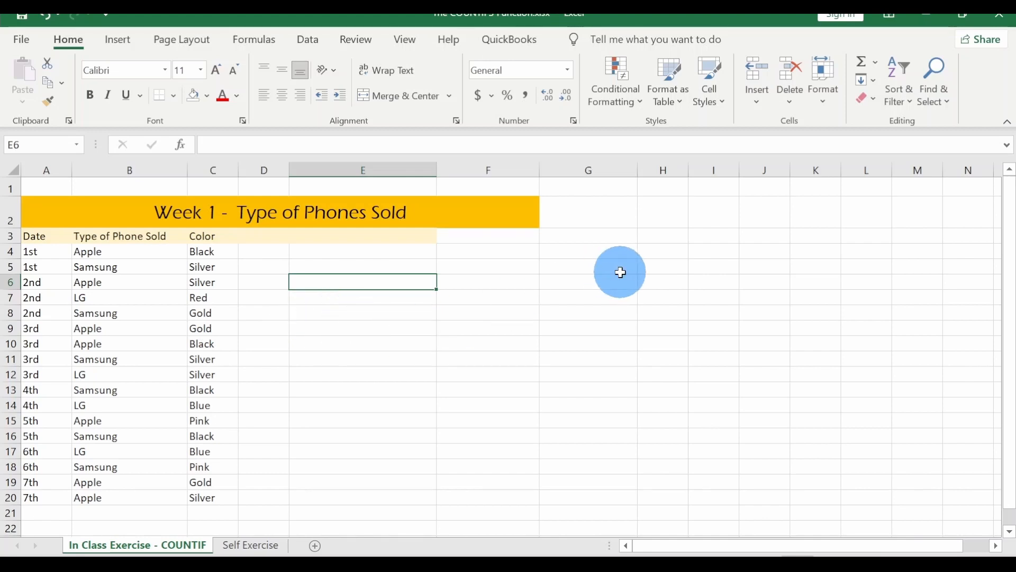
text(=)
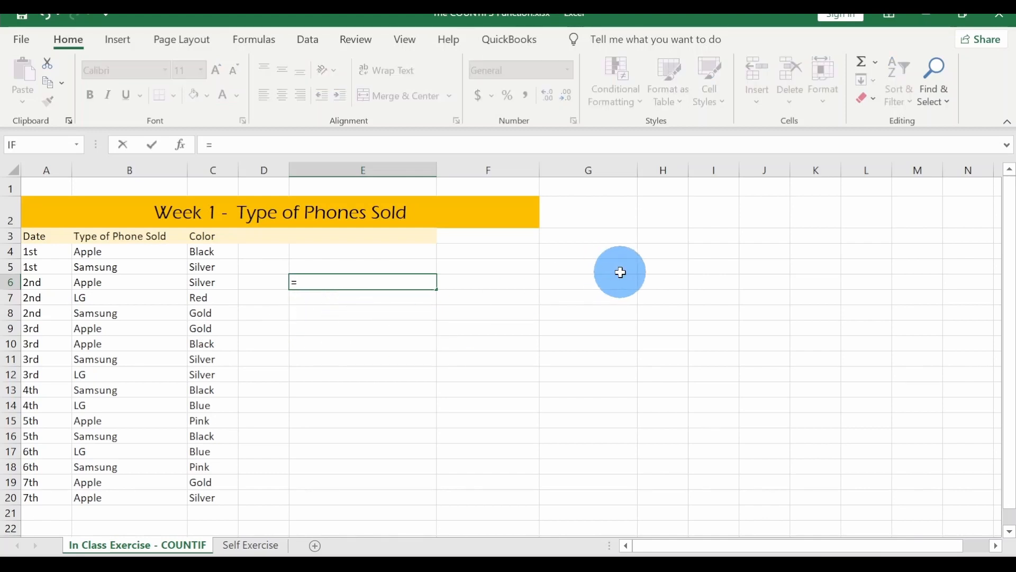
text(COUNTIF)
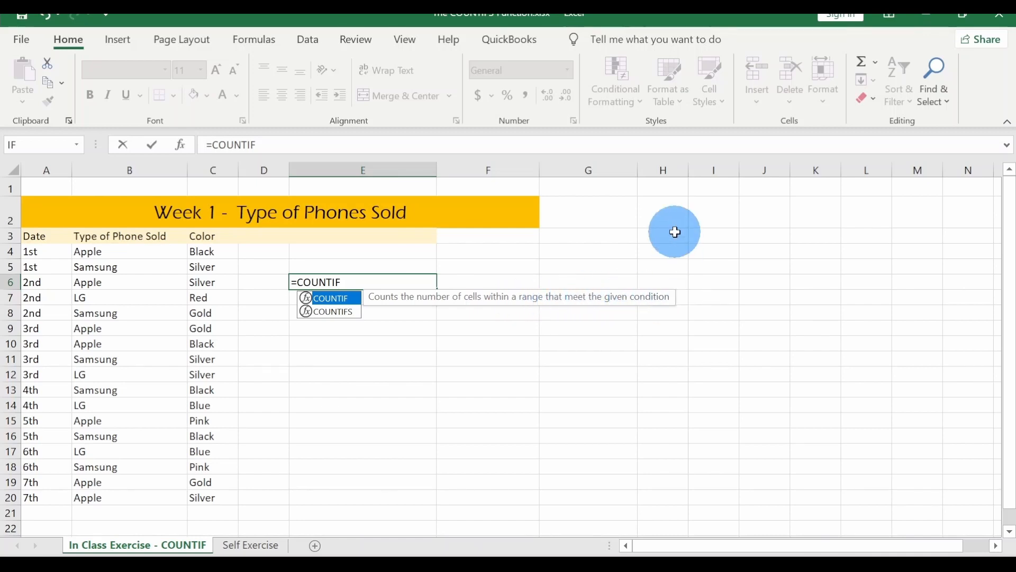
text(()
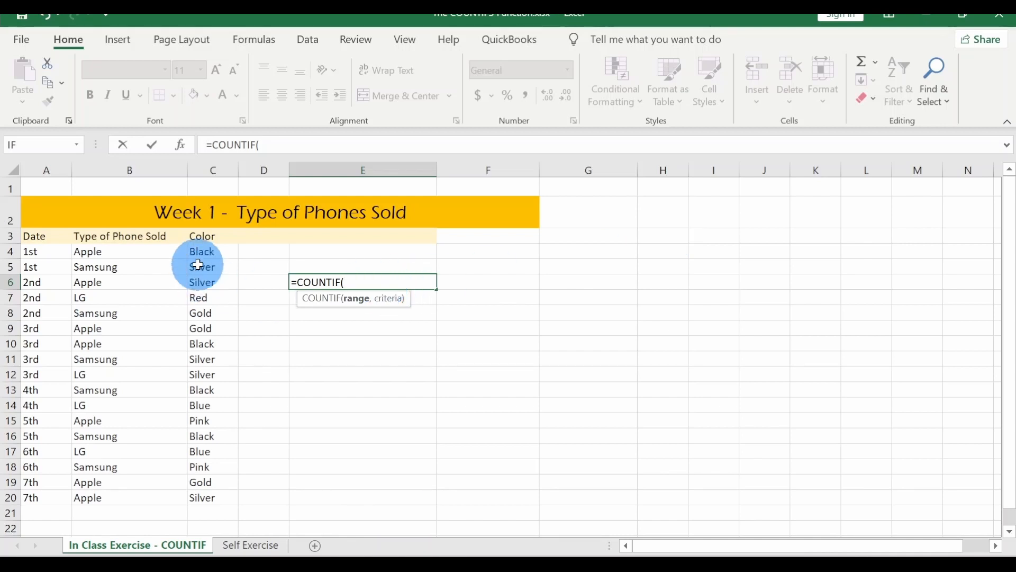
drag(202, 251, 195, 494)
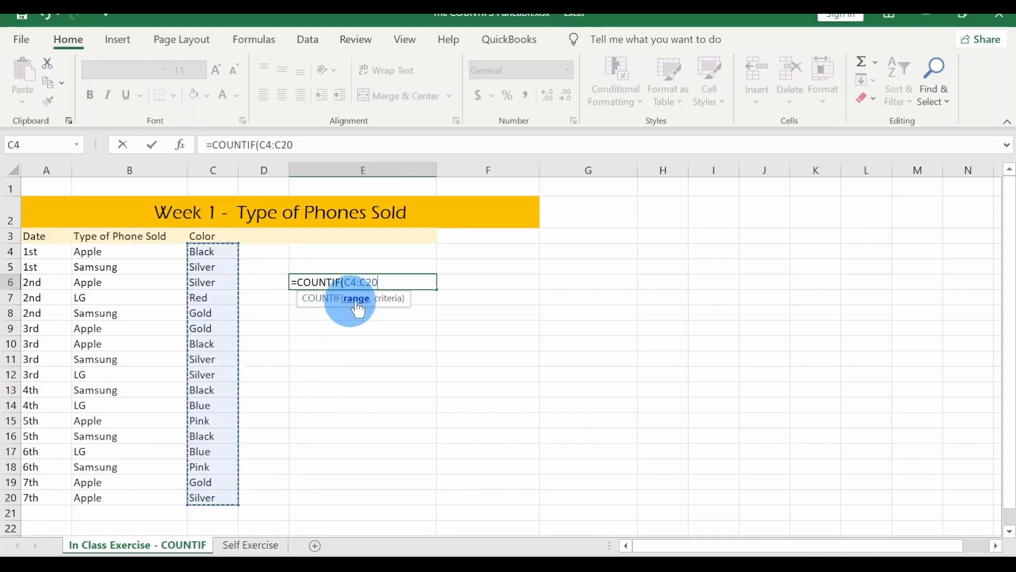
text(,)
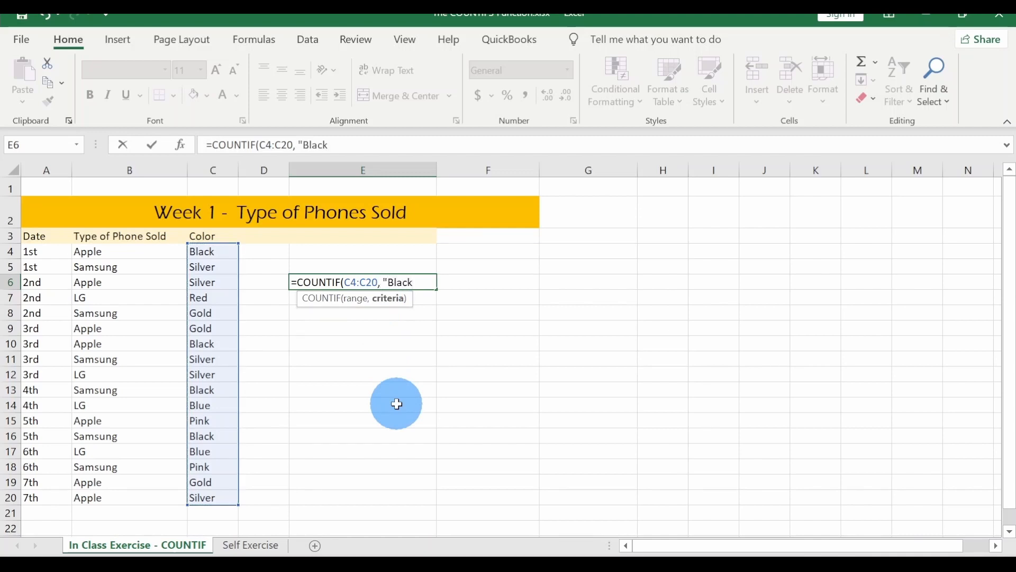
text("Black"))
key(Return)
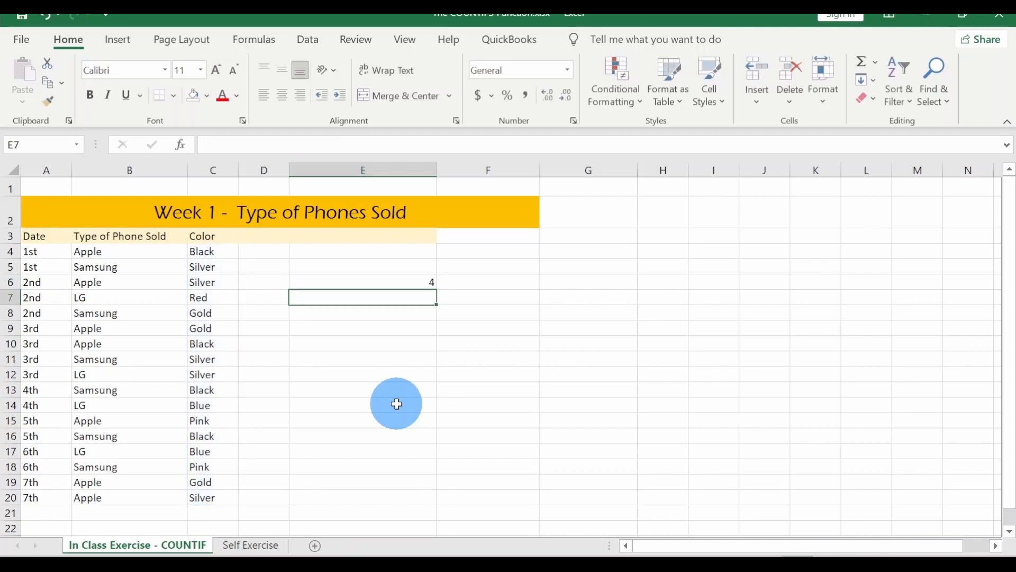
- Check the formula result in E6 against each Black entry in the Color column
click(405, 285)
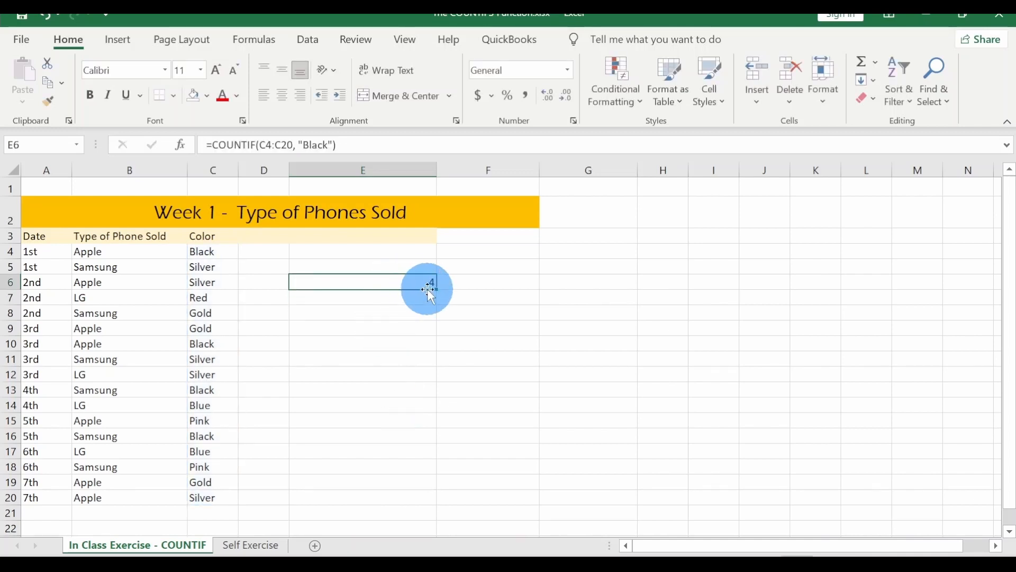
click(221, 252)
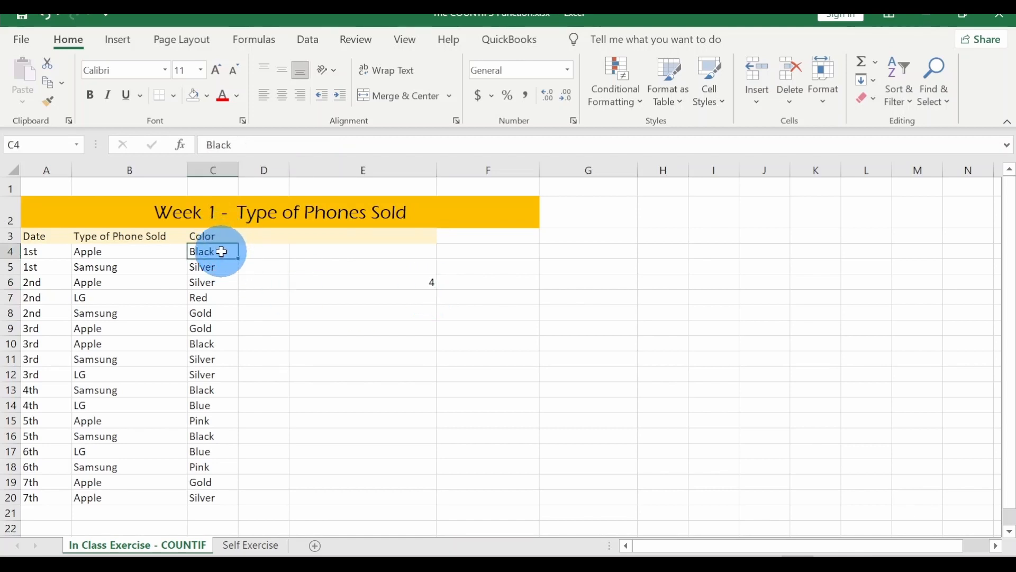
click(221, 343)
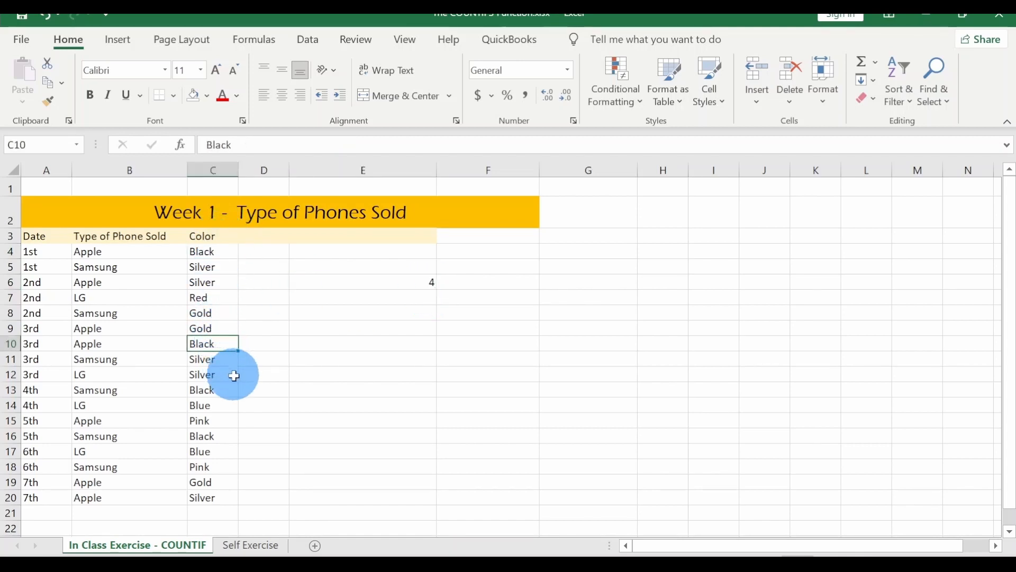
click(222, 390)
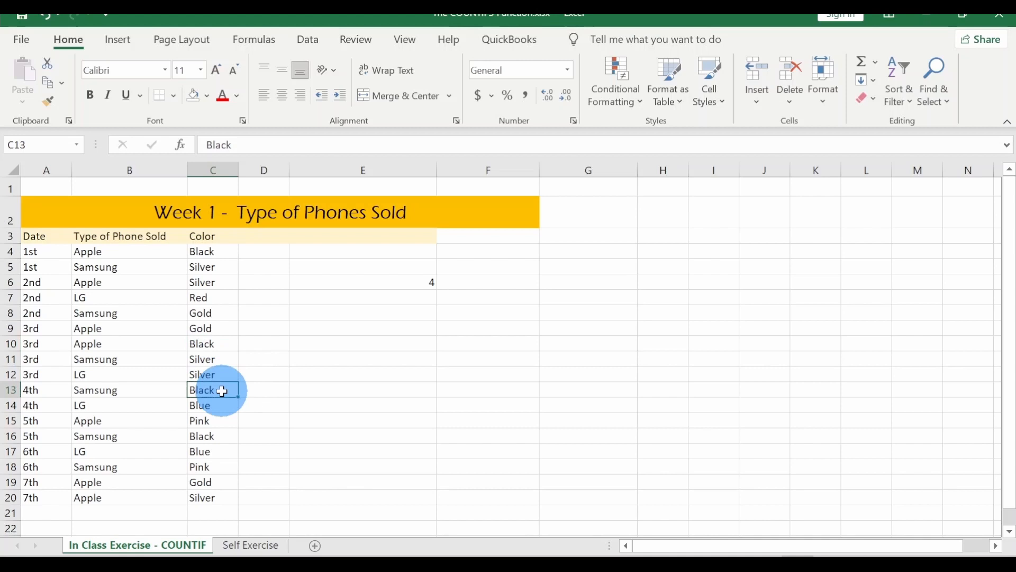
click(224, 435)
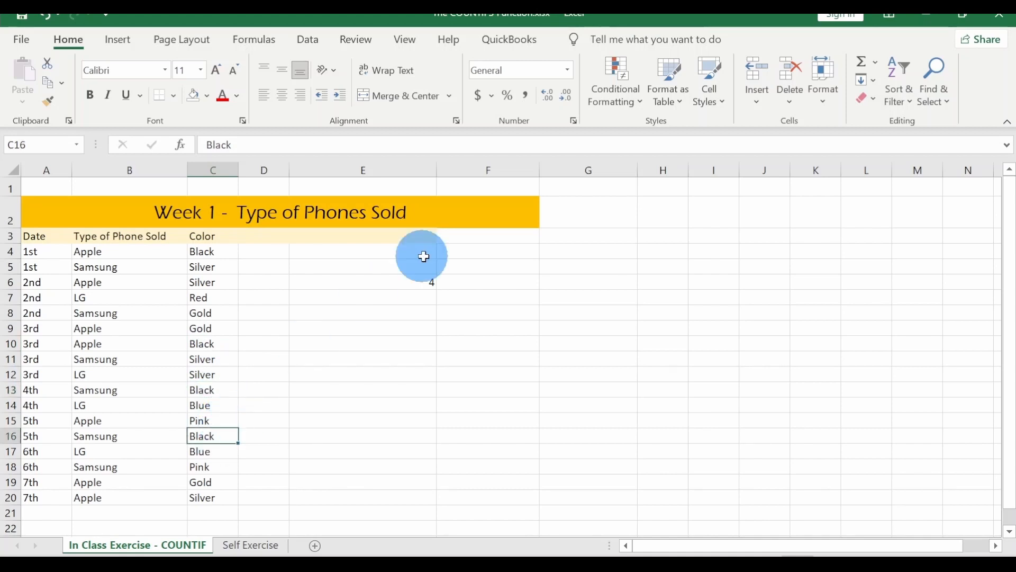
- Add the headings "Color" in D5 and "# of Phones Sold" in E5
click(385, 277)
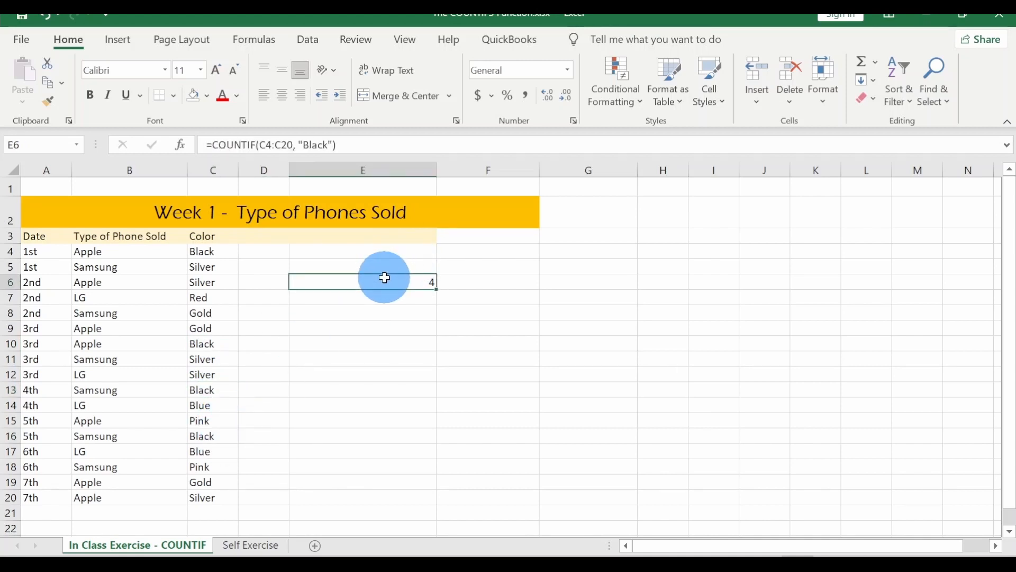
key(Left)
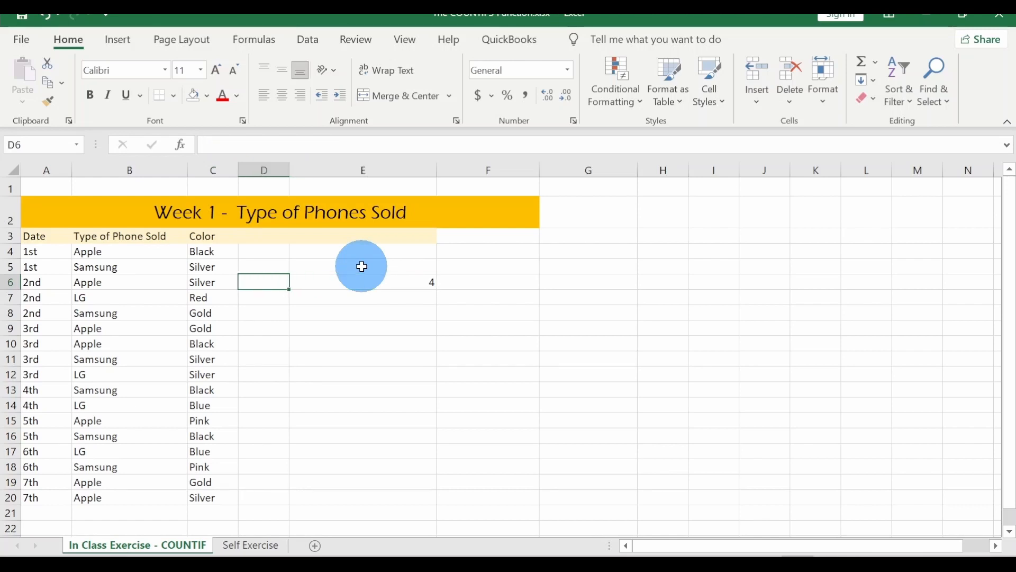
key(Up)
text(Colo)
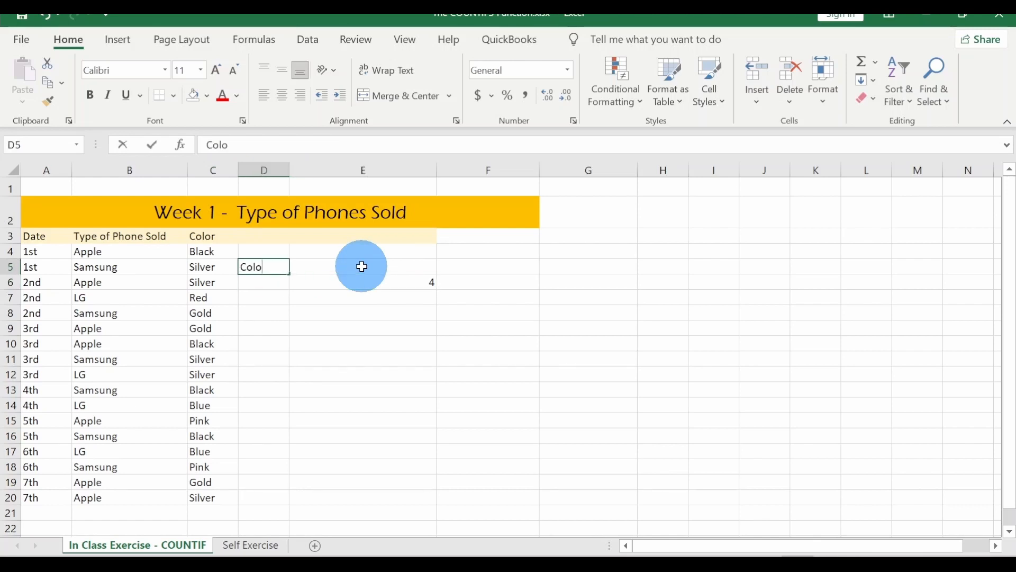
text(r)
key(Tab)
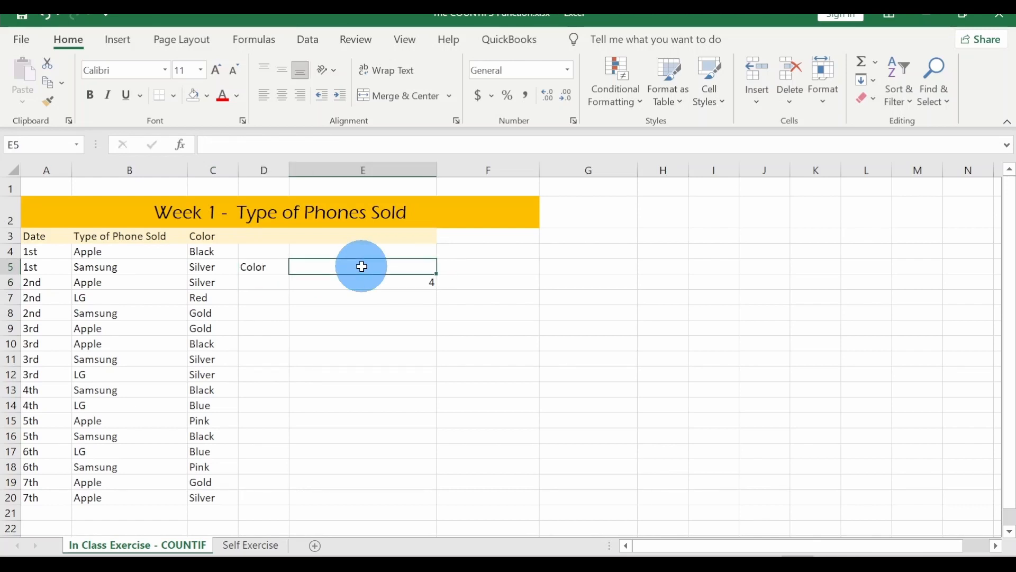
text(# of)
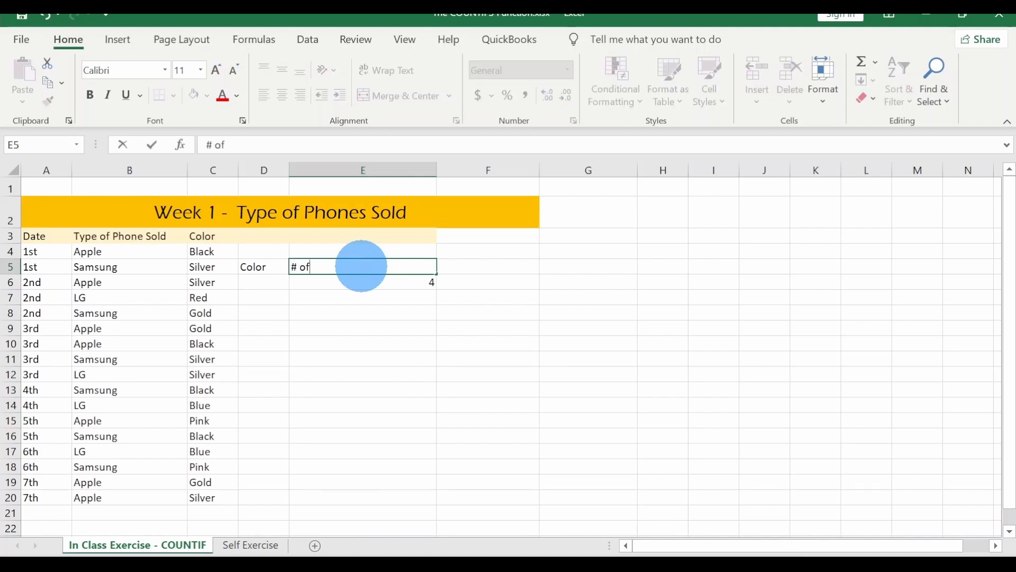
text( Phones So)
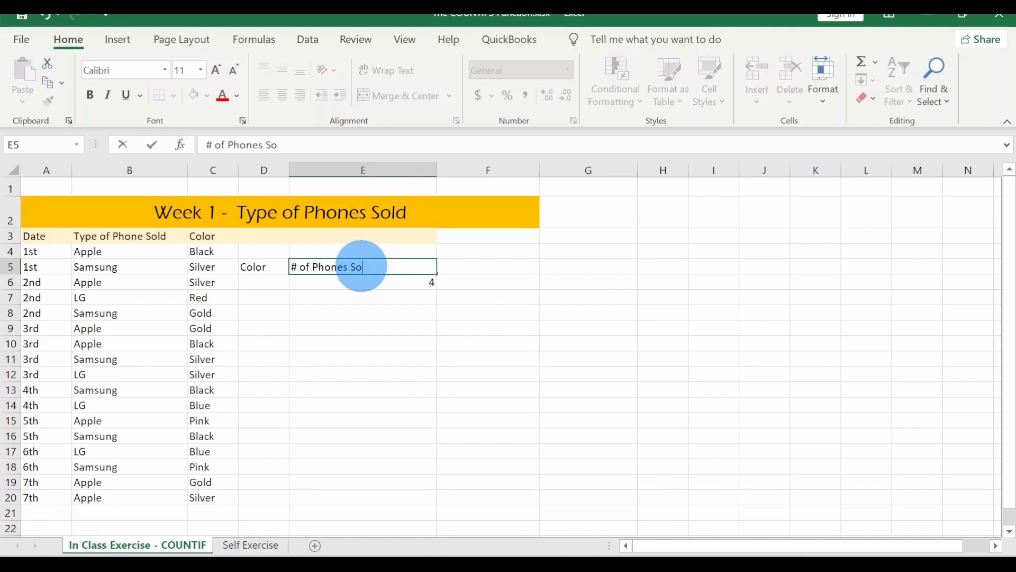
text(ld)
key(Return)
- Label the color rows "Black" in D6 and "Gold" in D7
text(Blac)
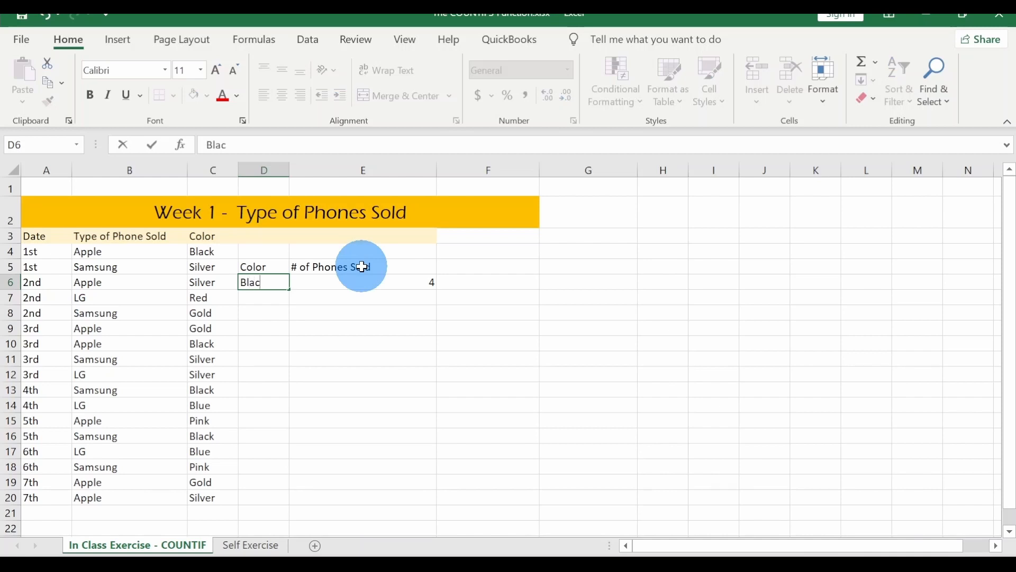
text(k)
key(Return)
text(Gold)
key(Tab)
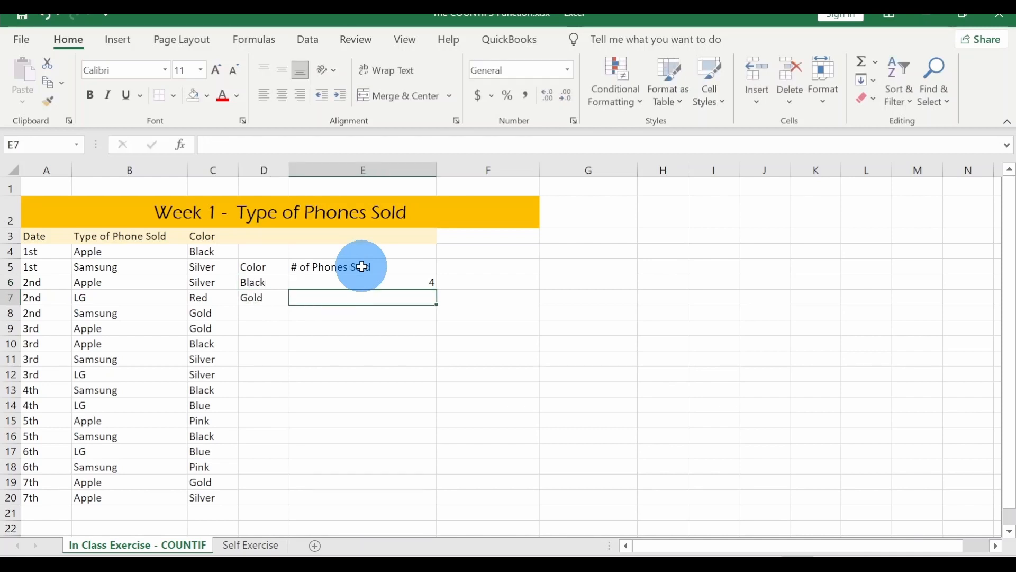
- Enter the formula =COUNTIF(C4:C20, "Gold") in E7 to count the gold phones sold
text(=CO)
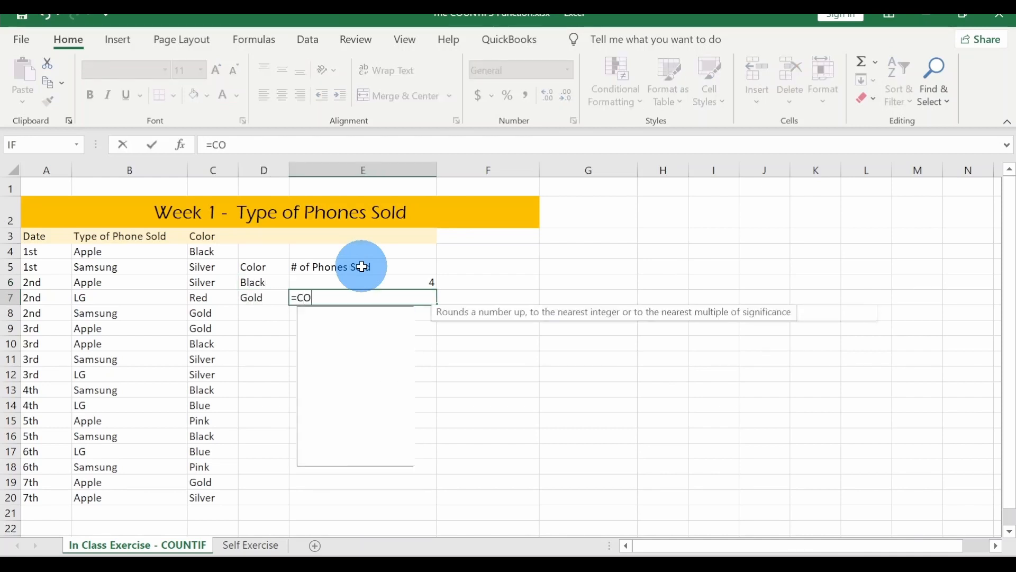
text(UNTIF()
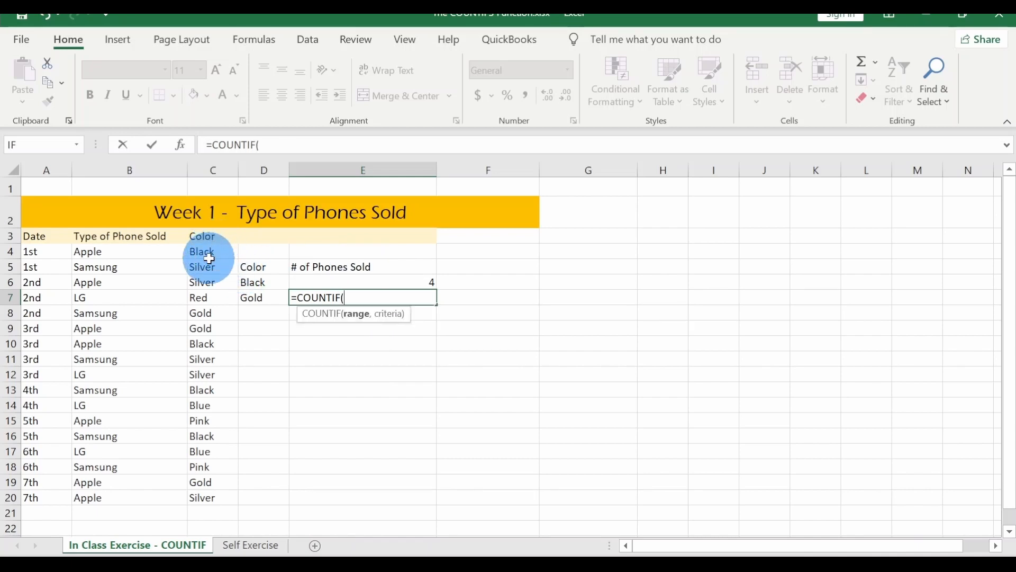
click(209, 259)
drag(210, 259, 211, 498)
text(,)
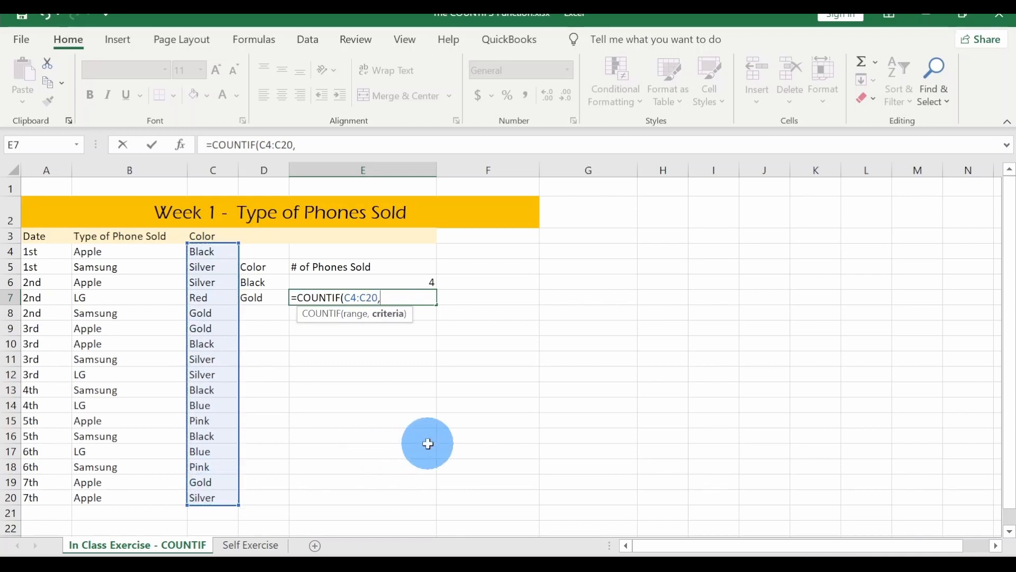
text( "Gold"))
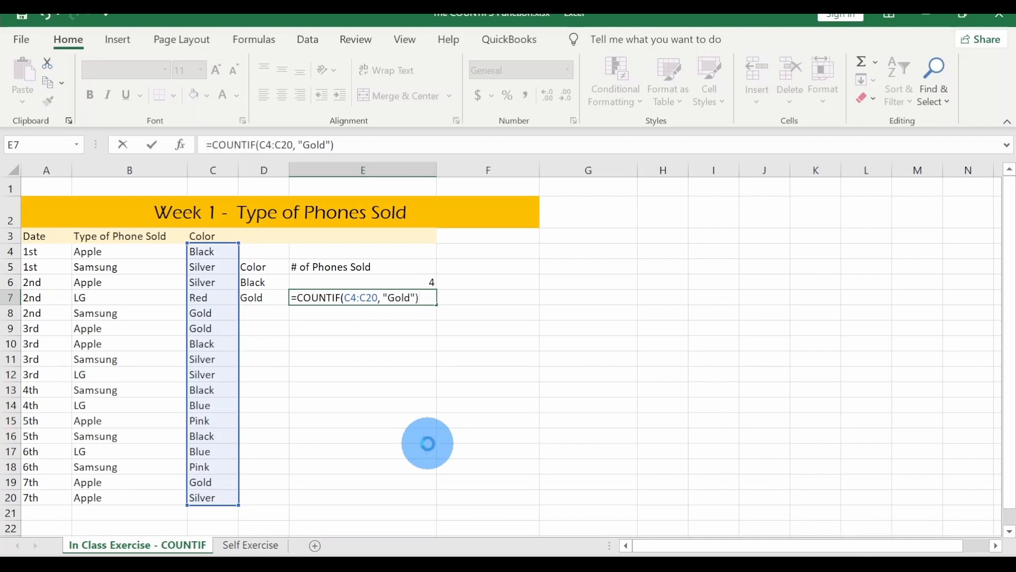
key(Return)
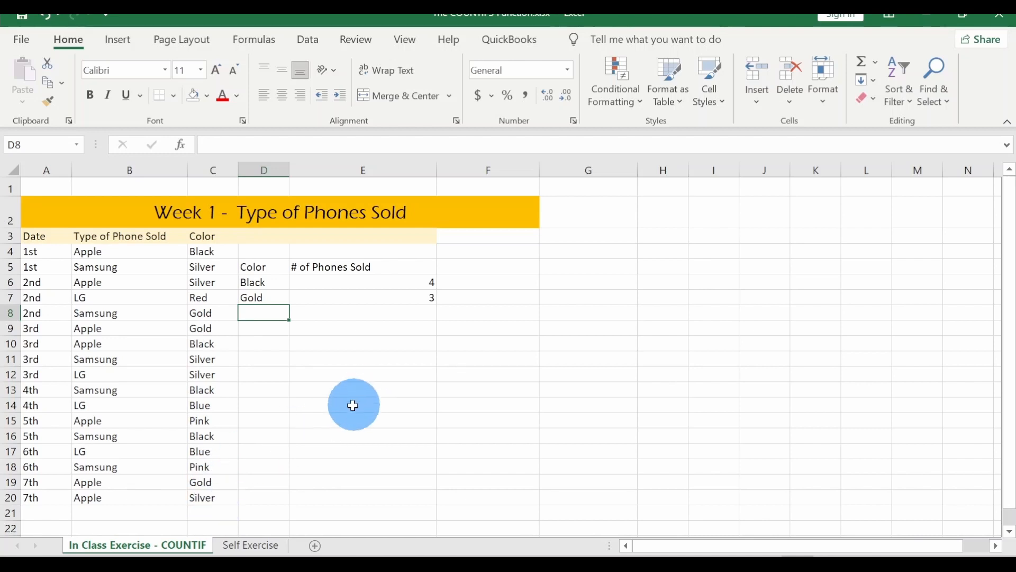
- List the phone brands Apple, Samsung and LG in cells D9 to D11
key(Down)
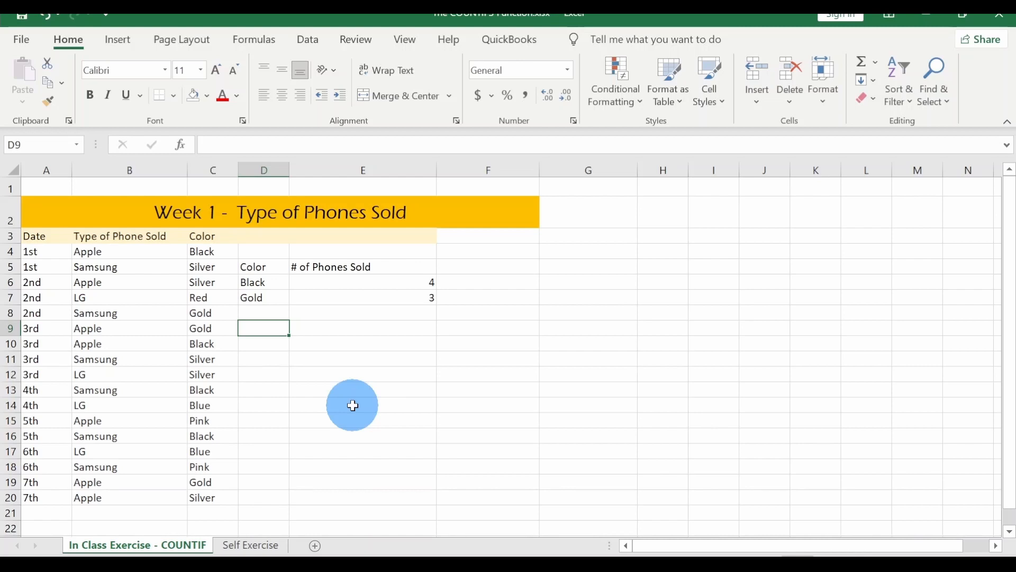
text(X)
key(Escape)
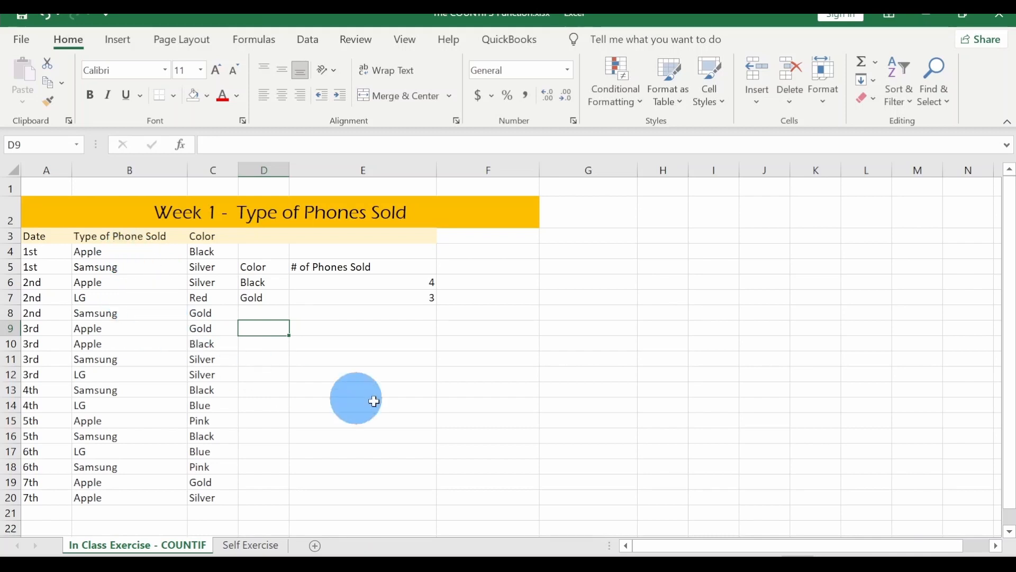
text(Apple)
key(Return)
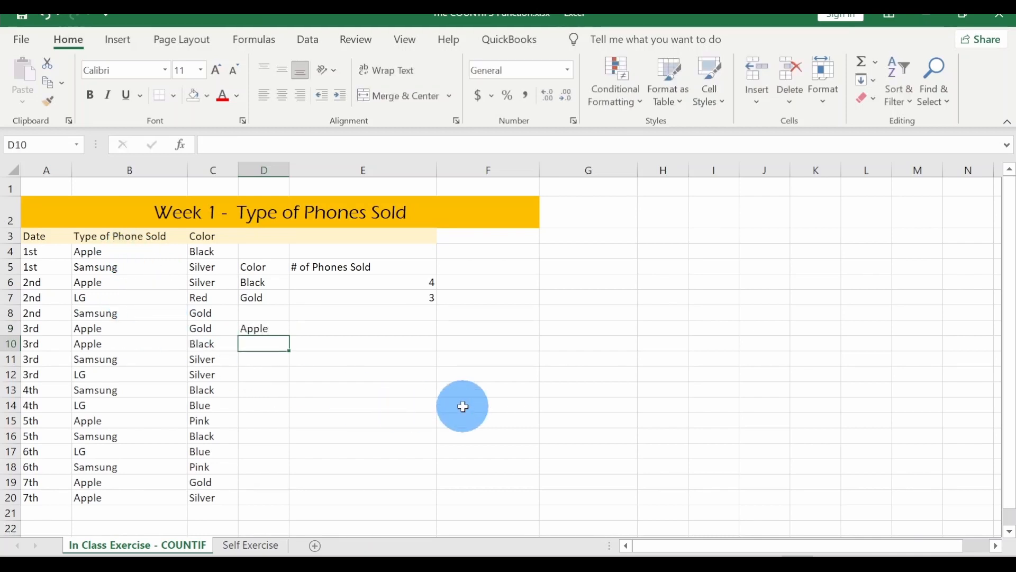
text(Samsung)
key(Return)
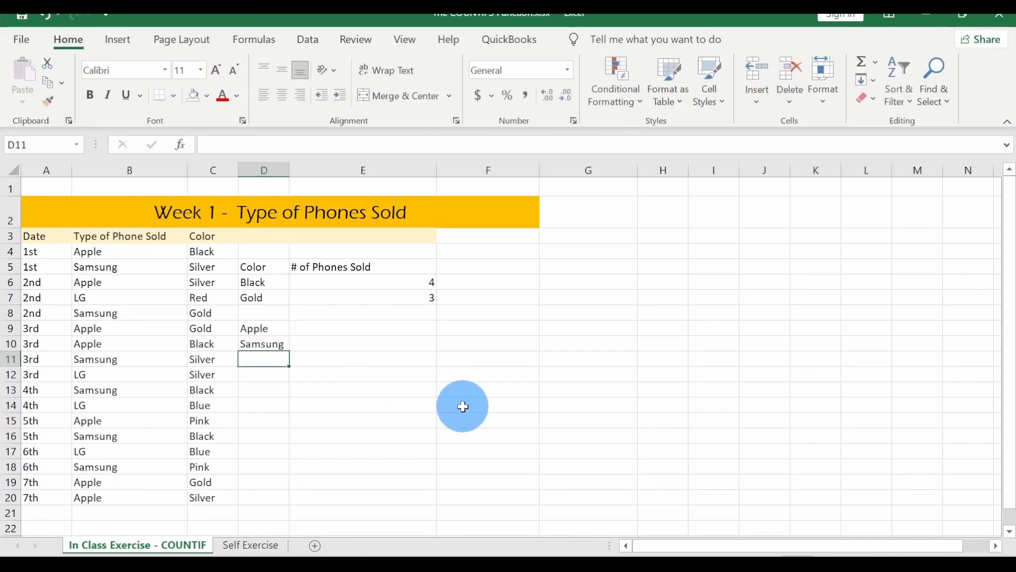
text(LG)
key(Tab)
- Enter the formula =COUNTIF(B4:B20,"Apple") in E9 to count the Apple phones sold
key(Up)
key(Up)
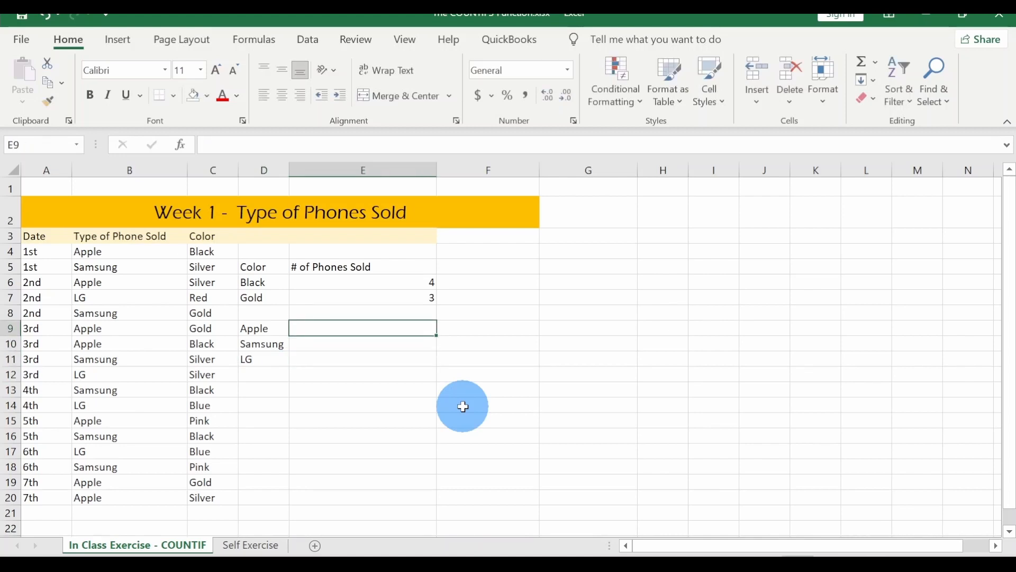
text(=COU)
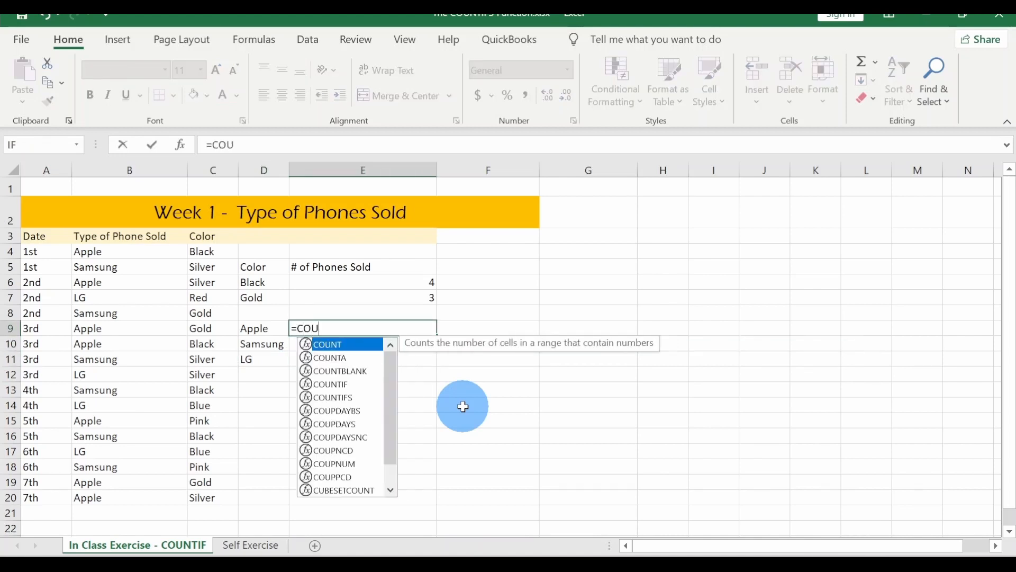
text(NTIF()
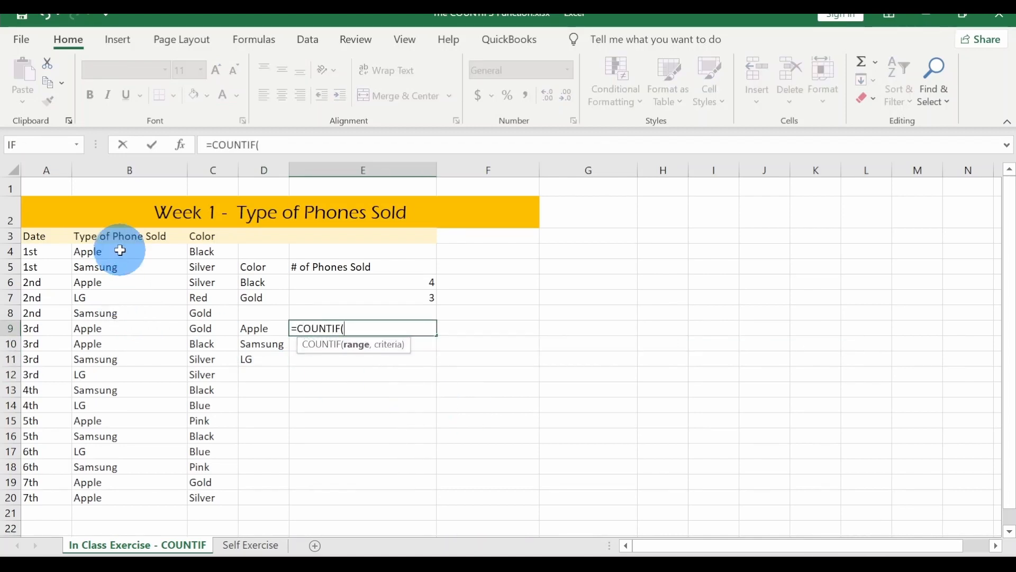
click(121, 251)
drag(121, 251, 129, 499)
text(,)
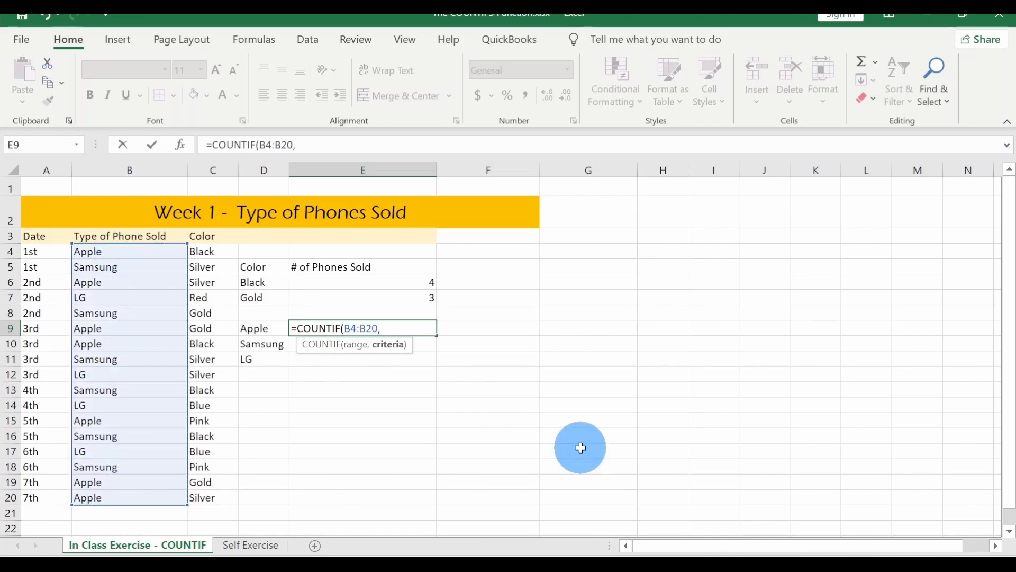
text("Apple)
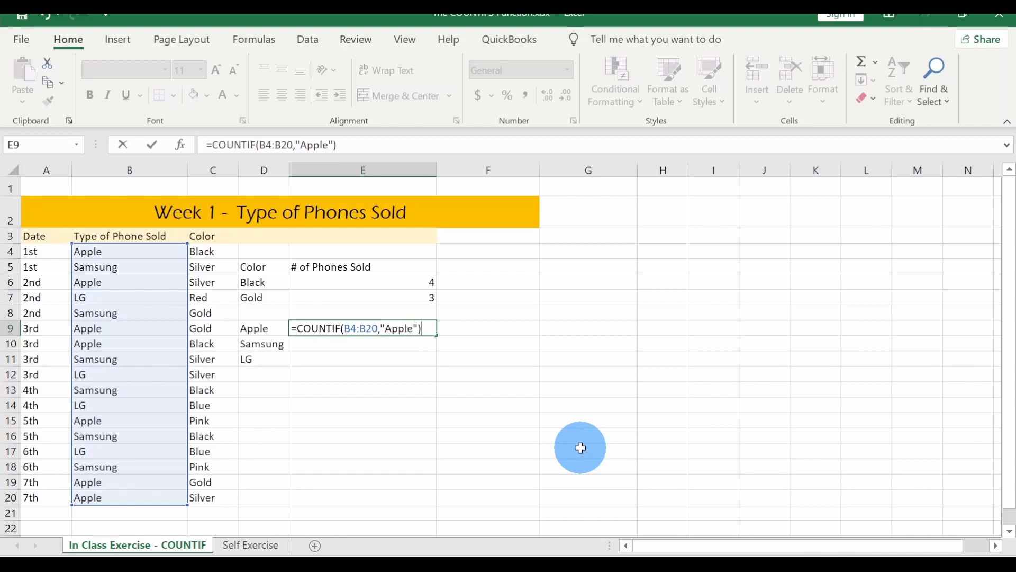
key(Return)
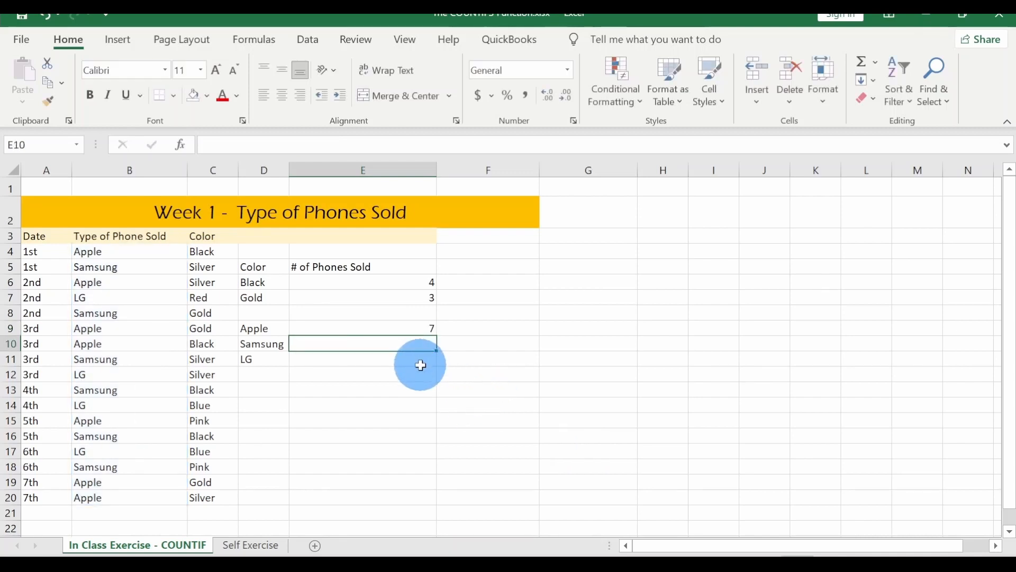
click(420, 327)
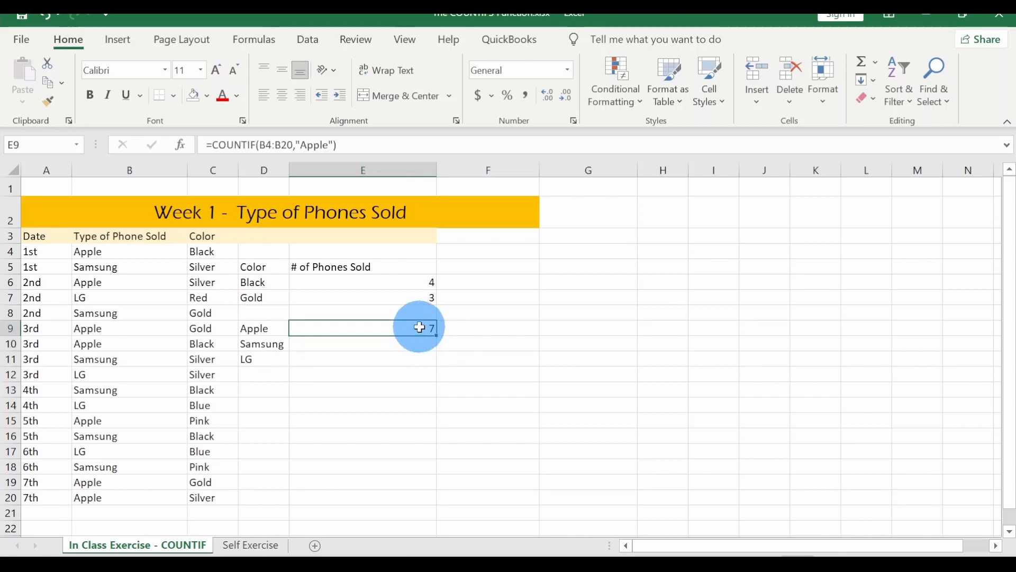
- Enter the formula =COUNTIF(B4:B20,"Samsung") in E10 to count the Samsung phones sold
key(Down)
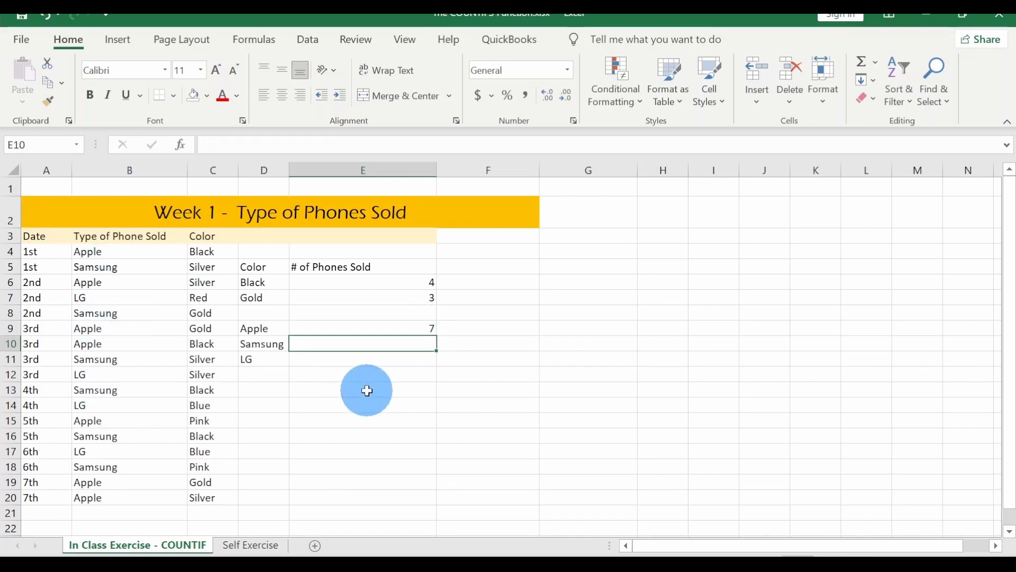
text(=COUNTIF)
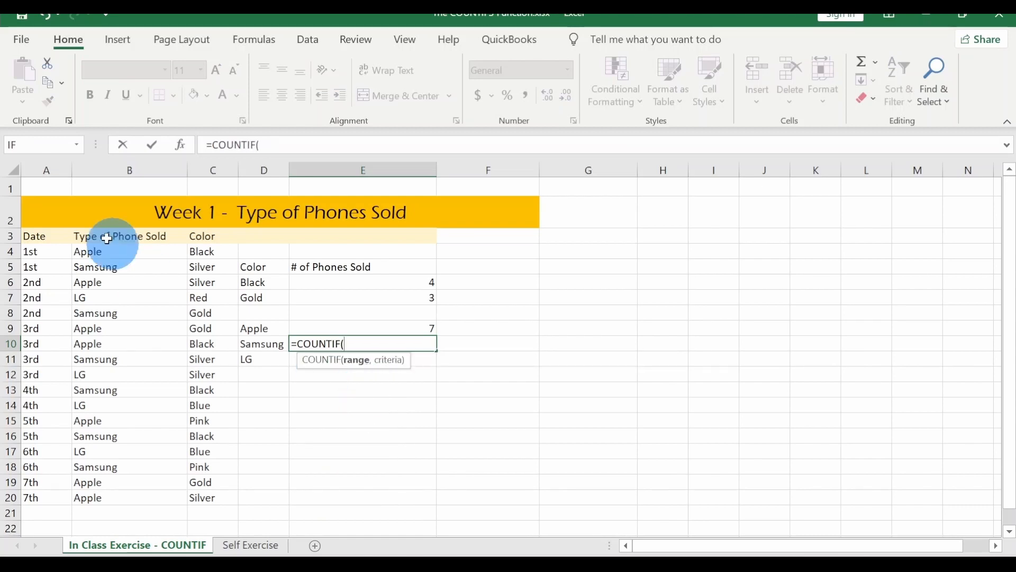
drag(101, 251, 87, 498)
text(,"Samsung)
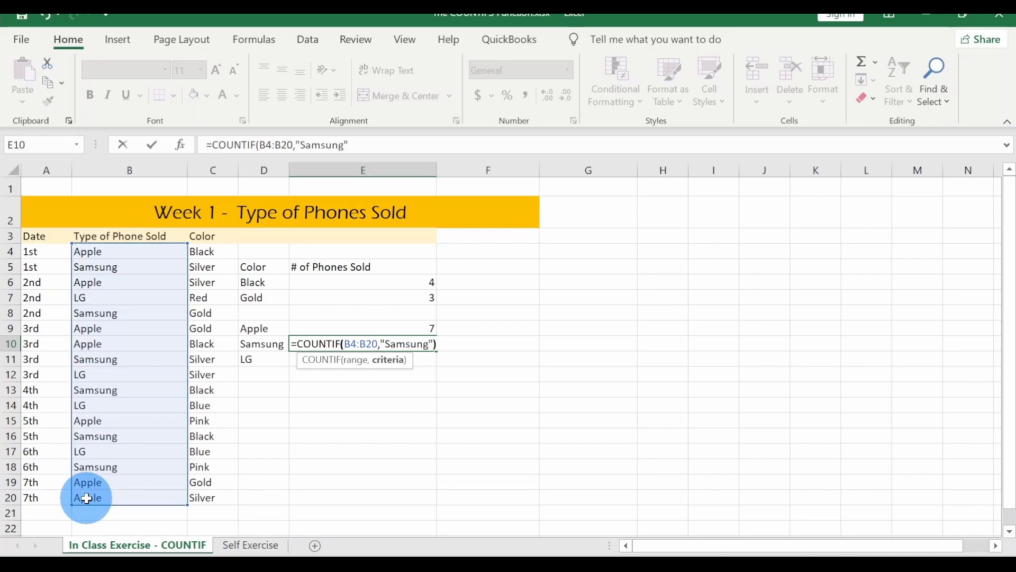
key(Return)
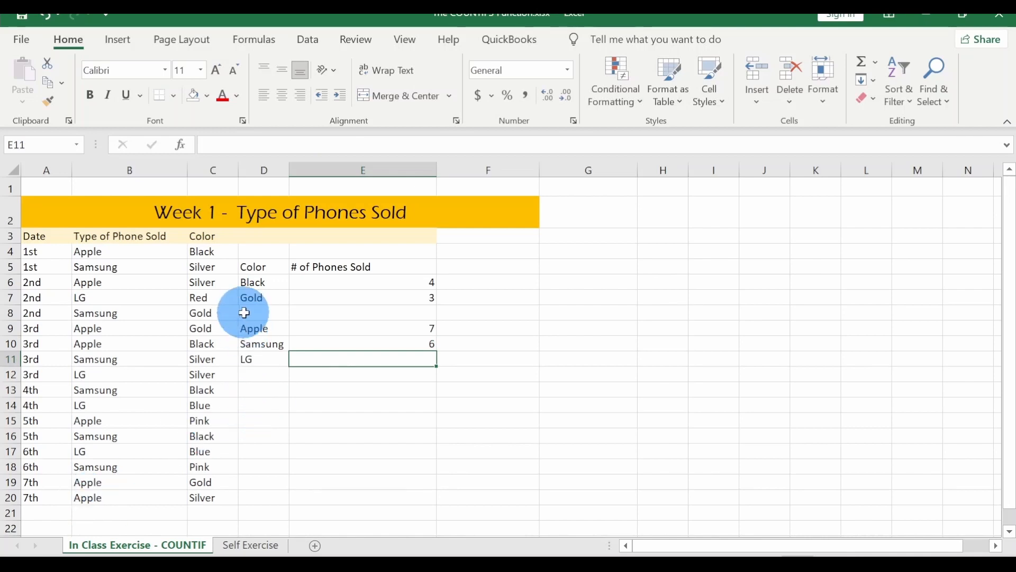
click(248, 313)
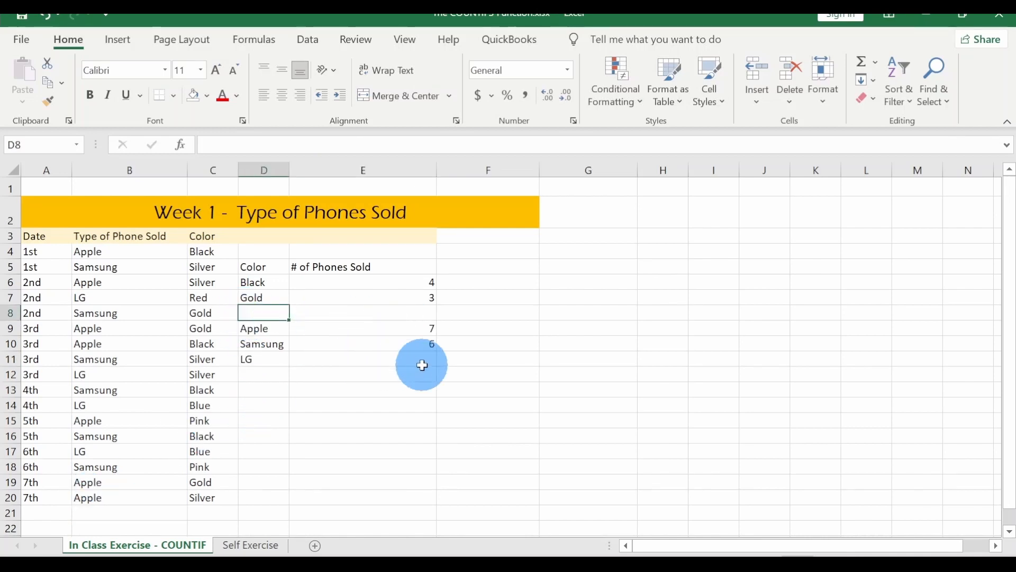
click(273, 392)
text(X)
key(Escape)
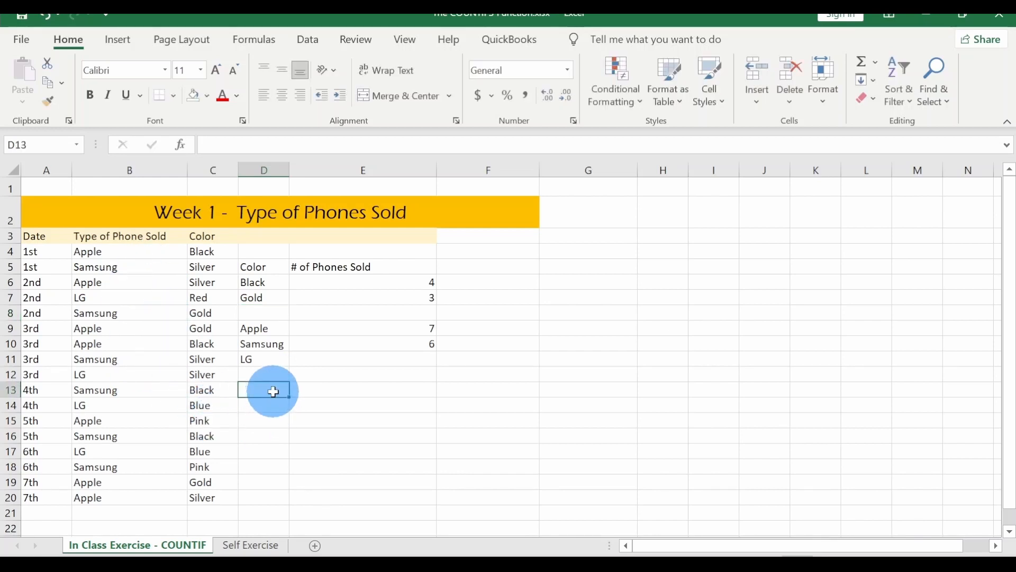
- Add the label "Starts with letter b" in cell E13
click(321, 391)
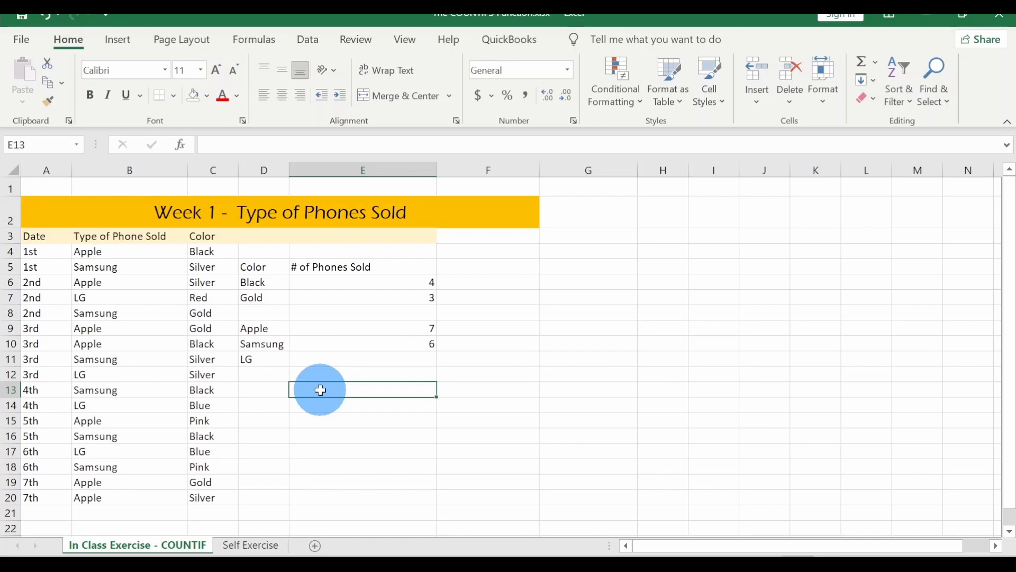
text(Starts with letter b)
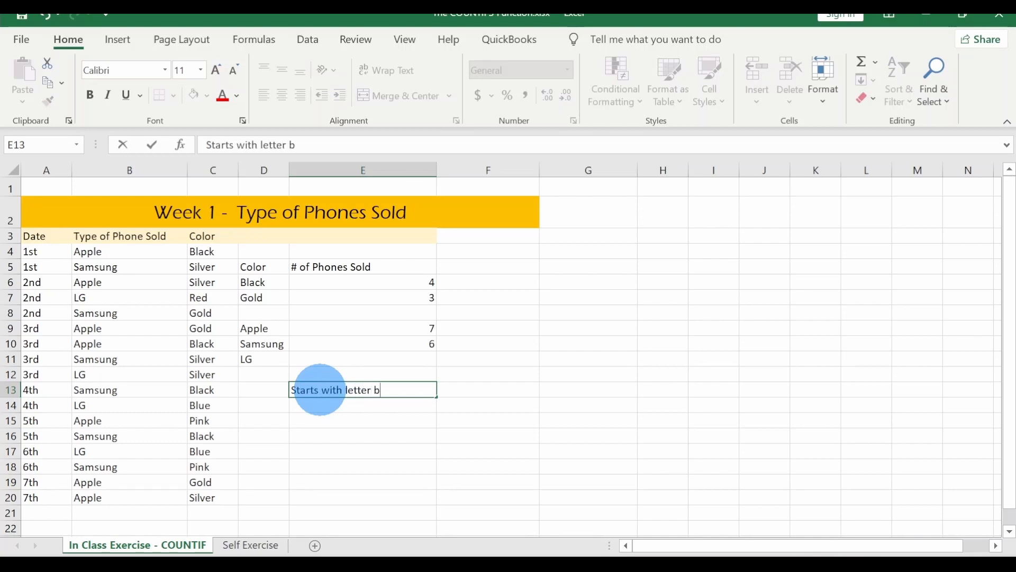
key(Return)
- Enter the formula =COUNTIF(C4:C20, "B*") in E14 to count the colors starting with B
key(Left)
key(Right)
text(=)
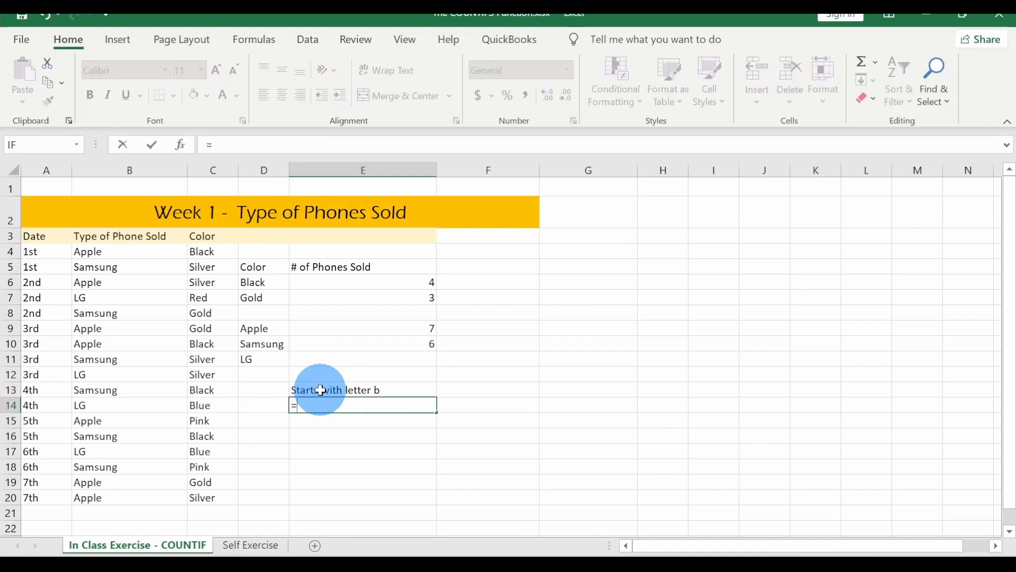
text(COUNTIF()
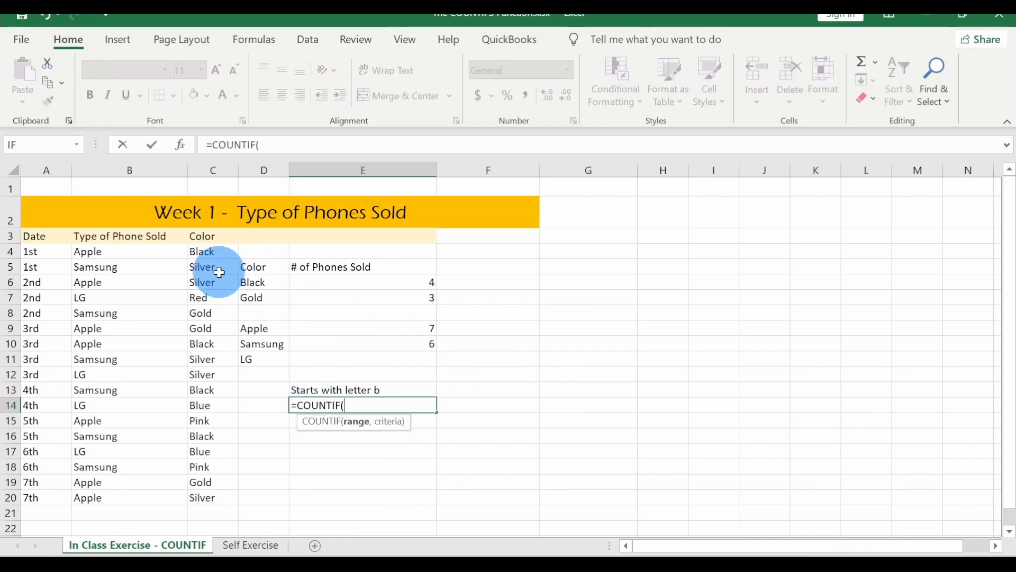
drag(203, 254, 202, 497)
text(,)
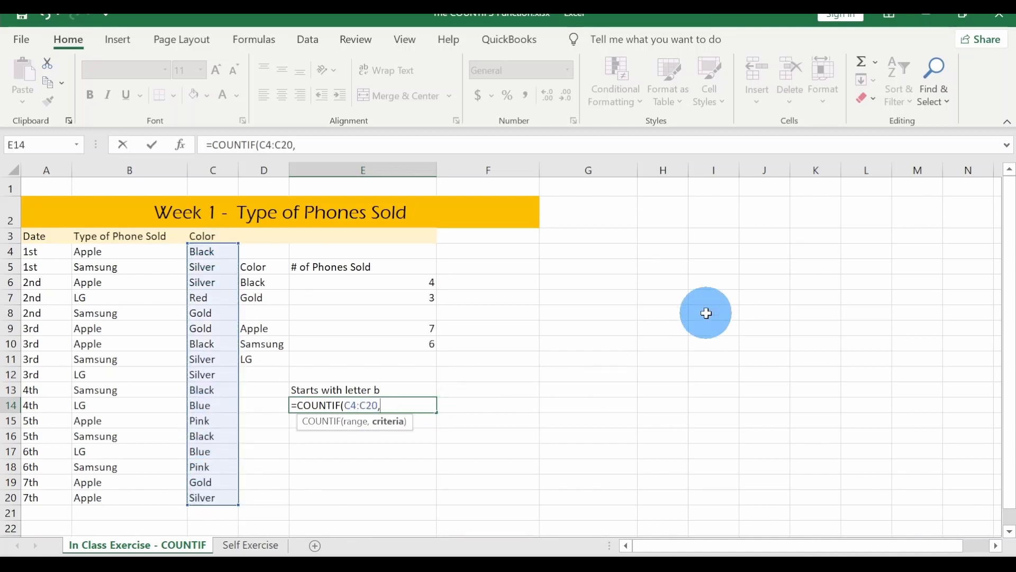
text( "B*"))
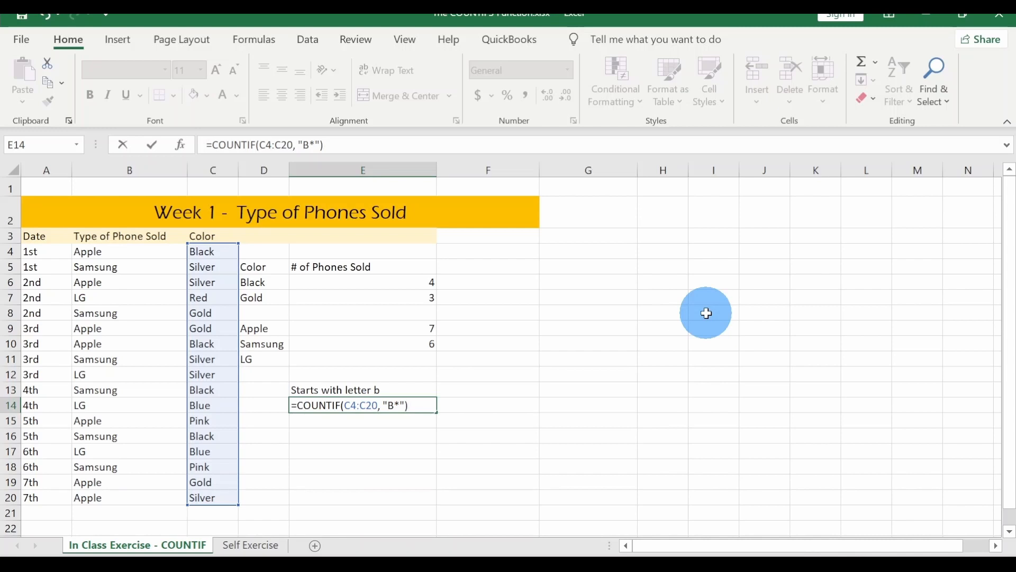
key(Return)
- Examine the range and wildcard criterion of the COUNTIF formula in E14
key(Right)
key(Up)
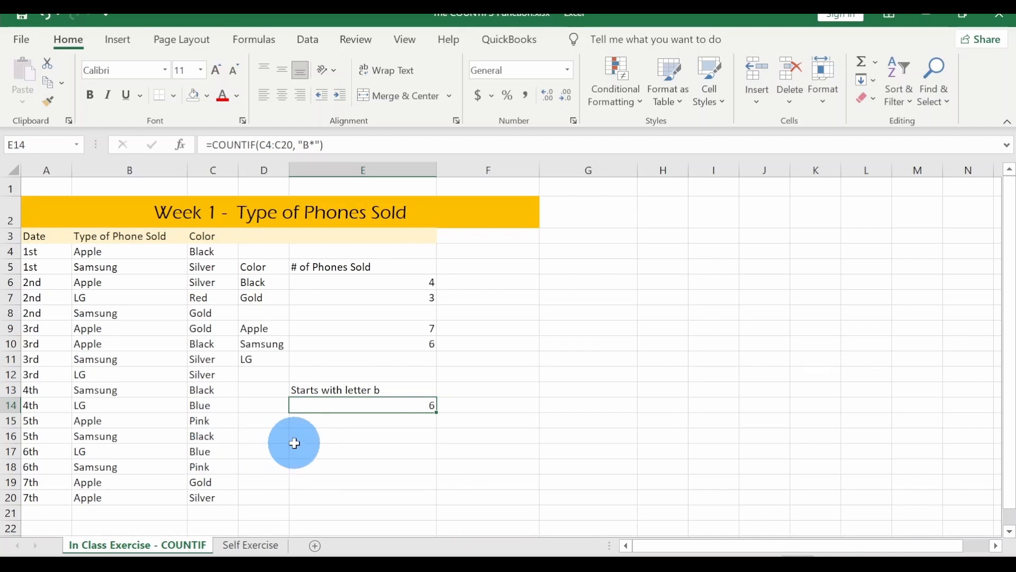
key(Down)
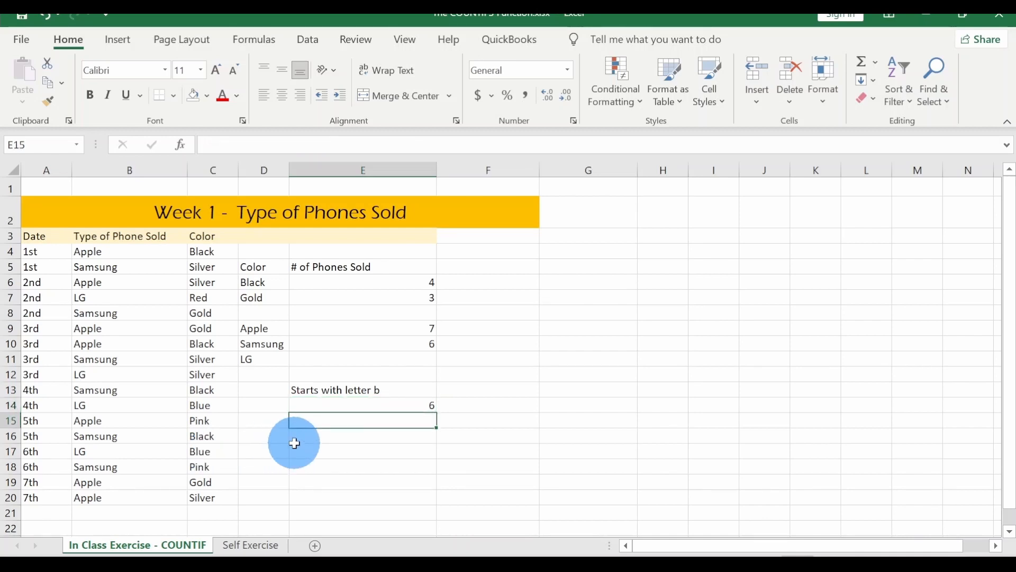
key(Up)
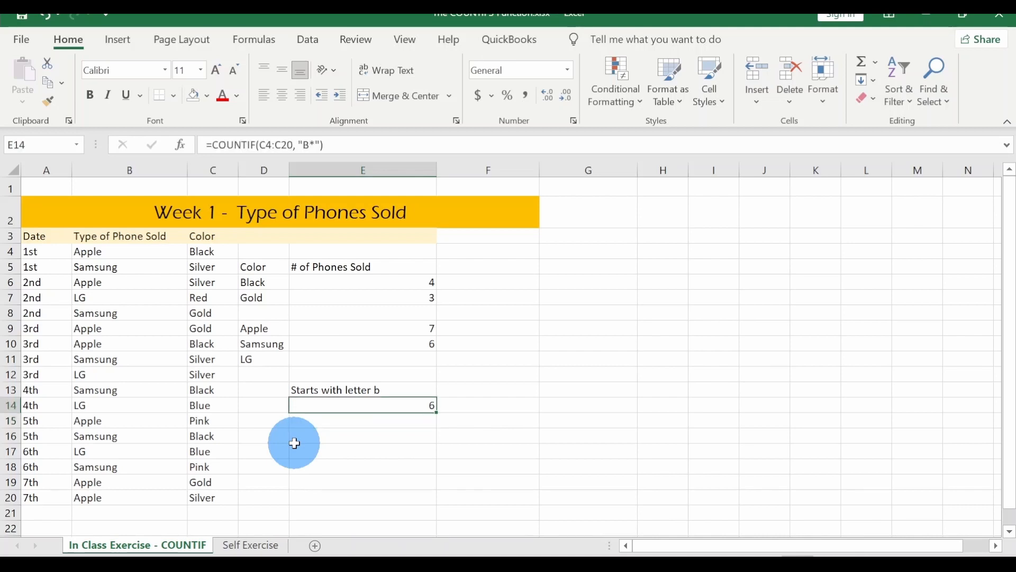
key(F2)
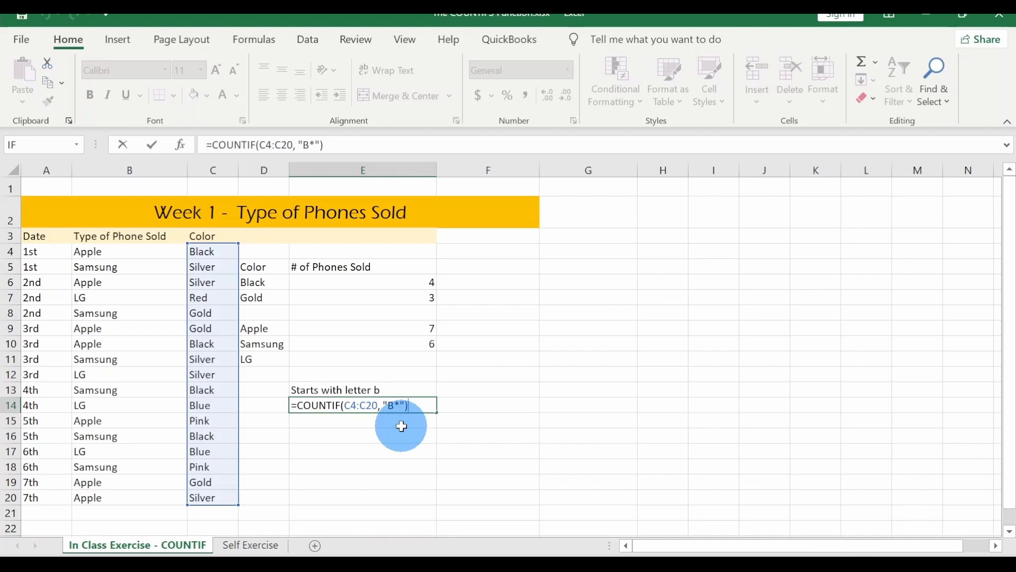
key(ctrl+Return)
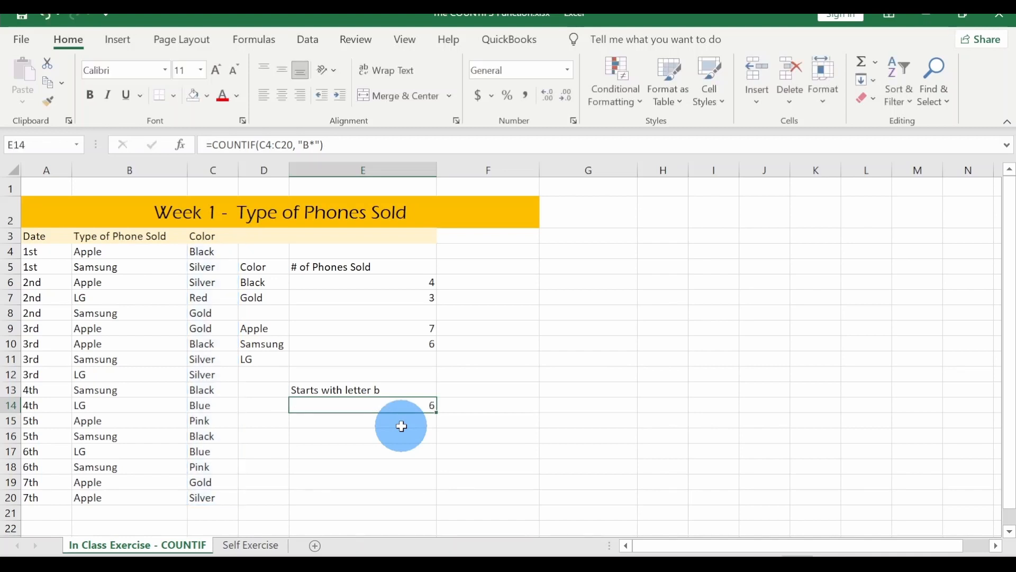
- Add the label "Ends with letter k" in cell E16
key(Down)
key(Down)
text(X)
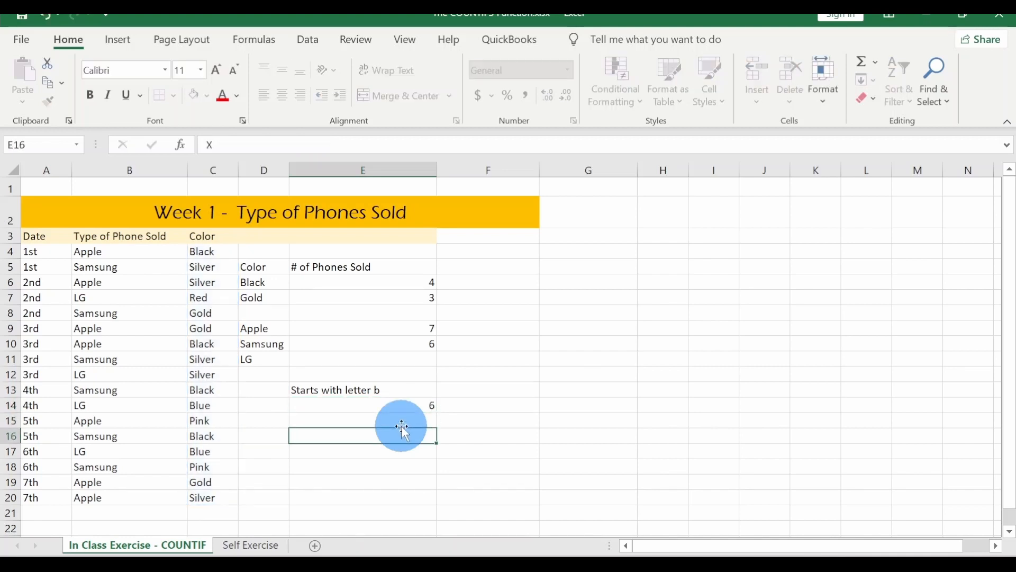
key(Escape)
text(Ends with let)
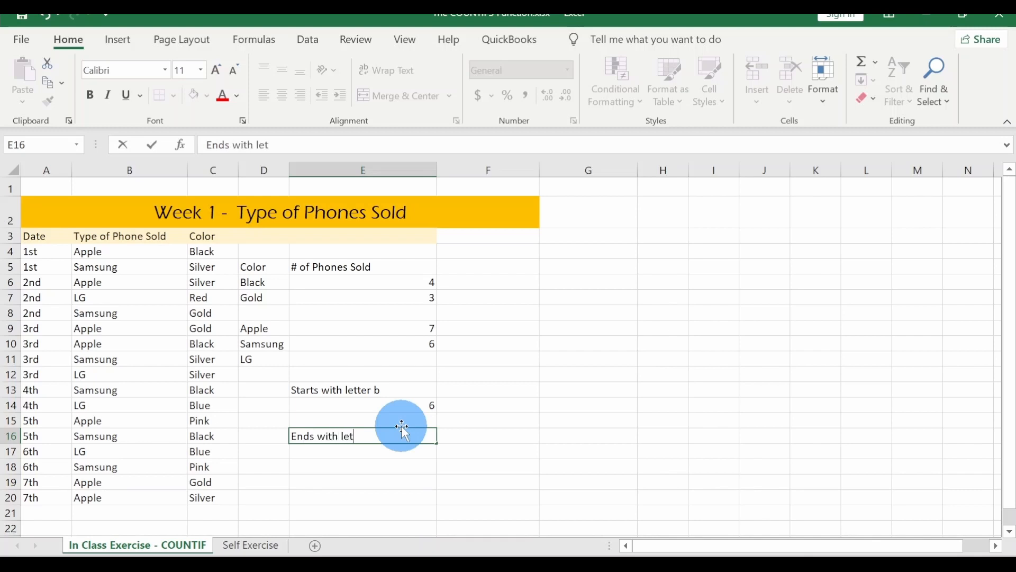
text(ter k)
key(Return)
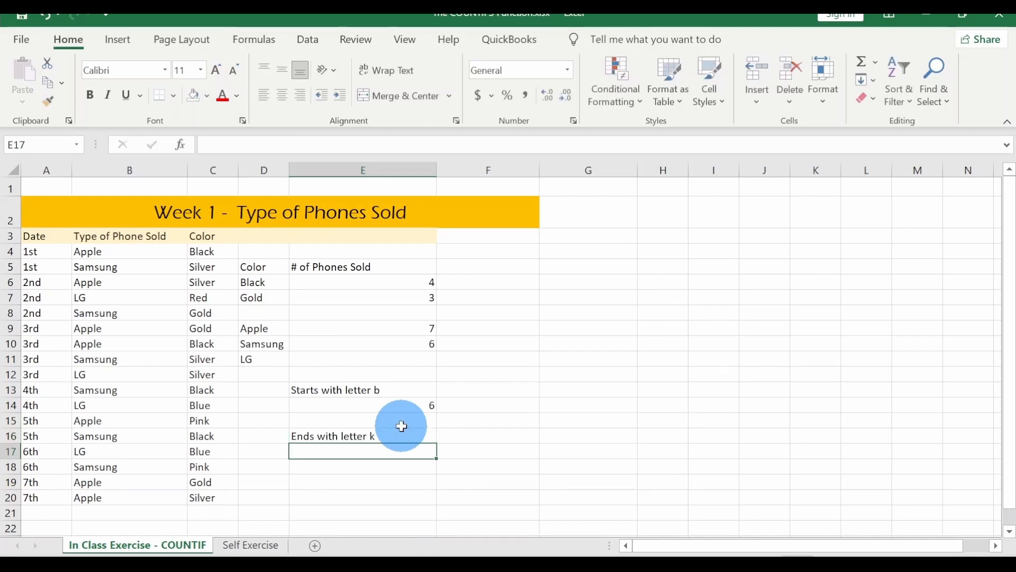
- Enter the formula =COUNTIF(C4:C20,"*k") in E17 to count the colors ending with k
text(=COUNTIF()
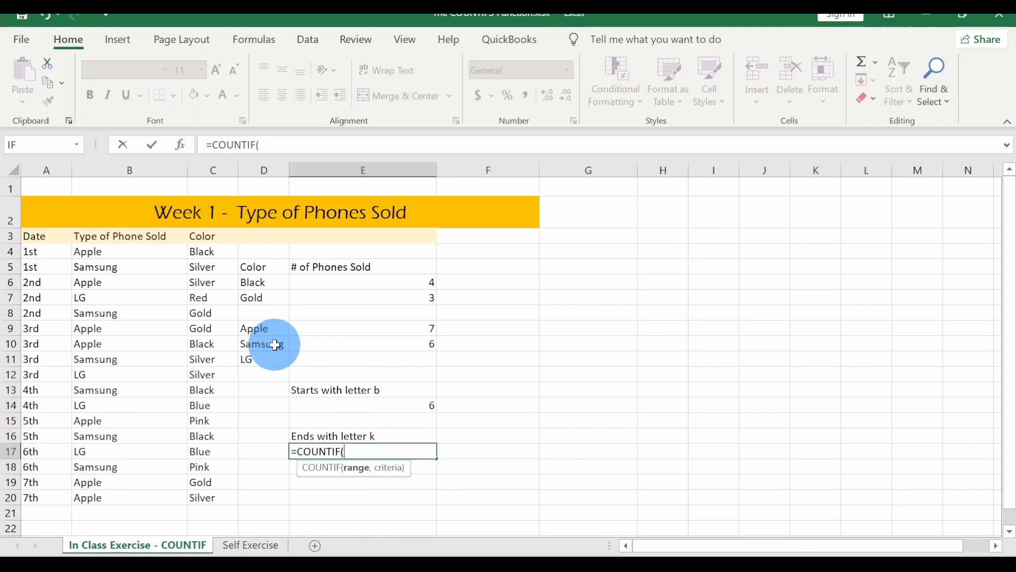
drag(215, 250, 219, 496)
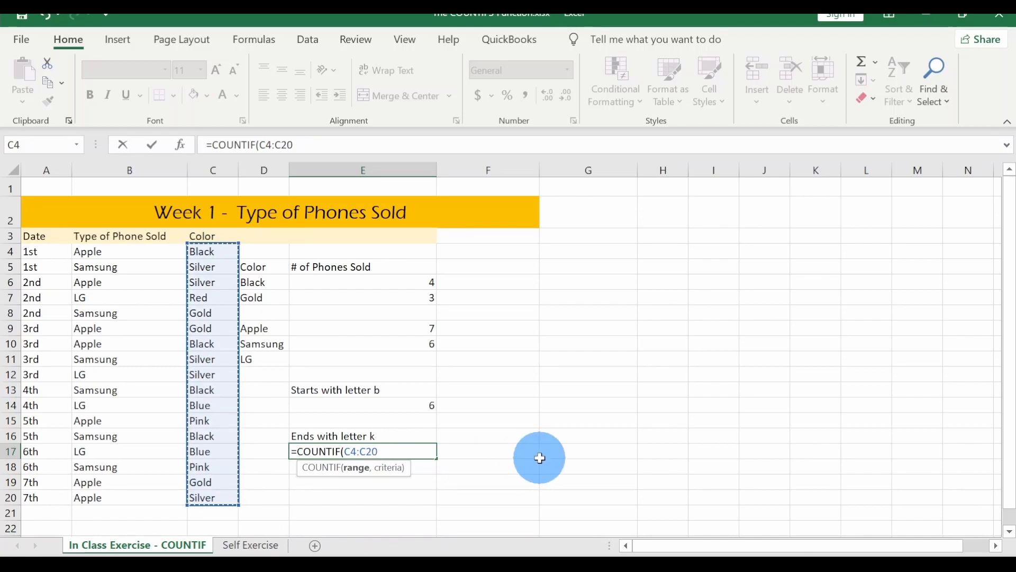
text(,)
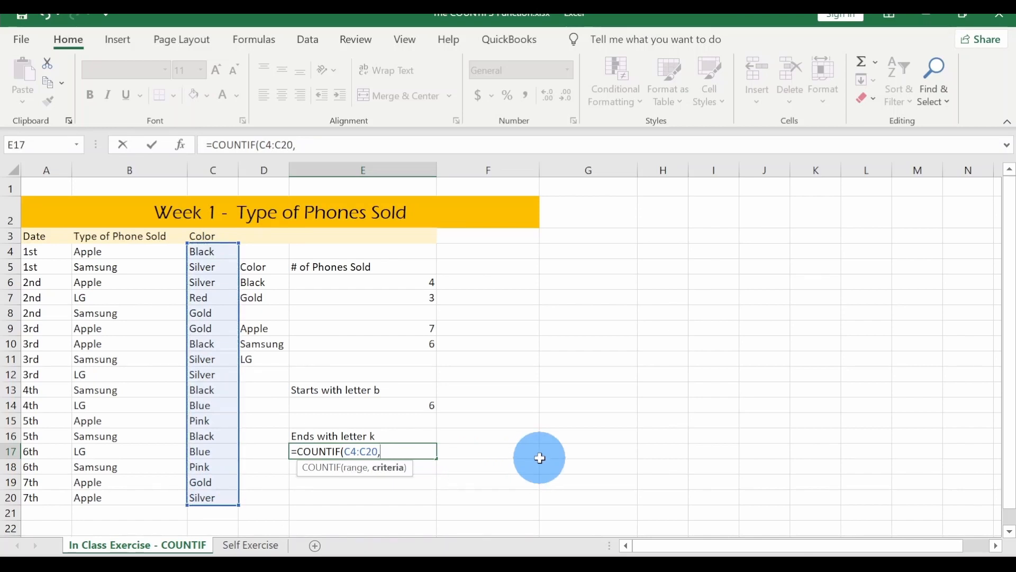
text(")
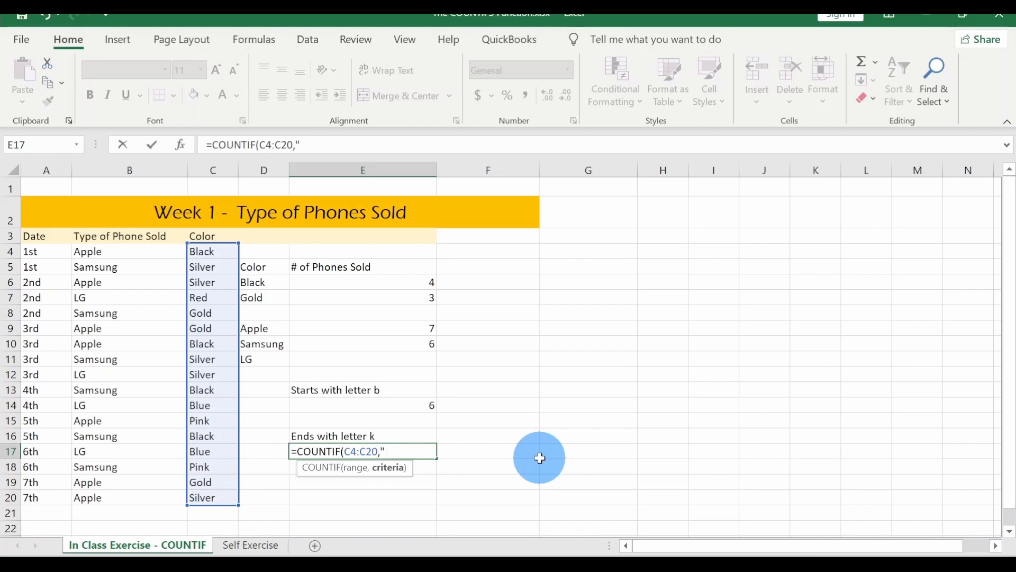
text(*k"))
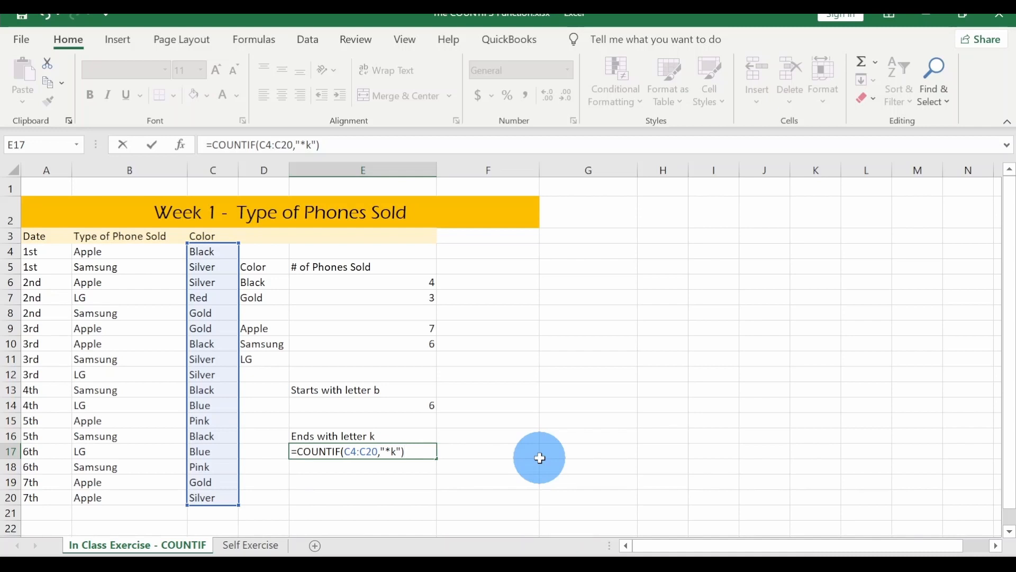
key(Return)
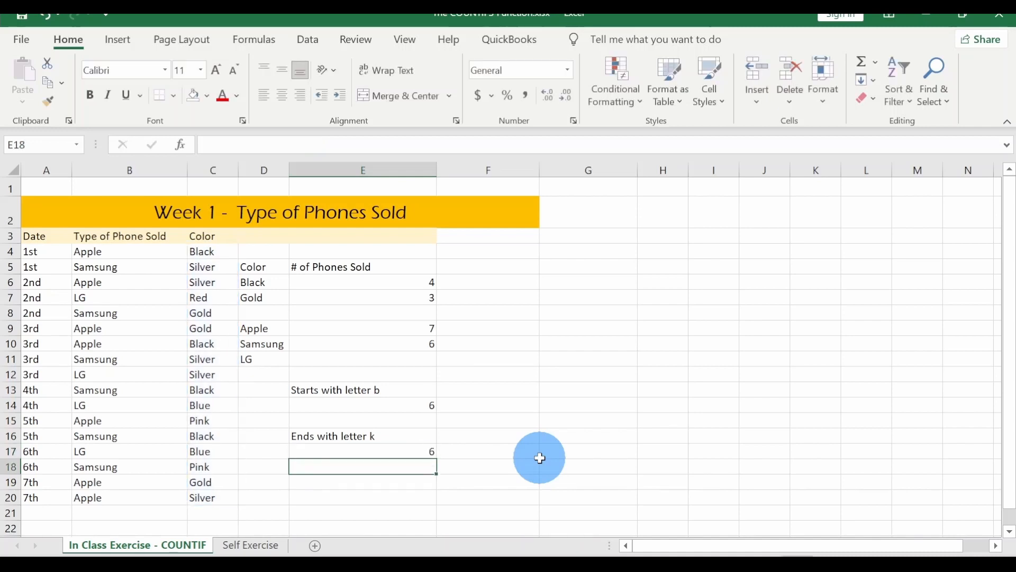
key(Up)
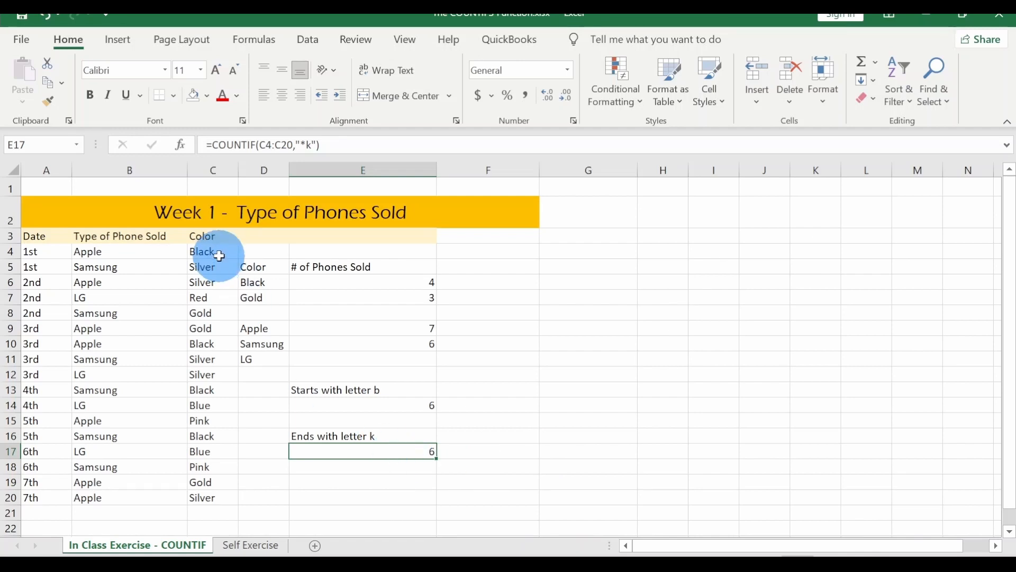
click(220, 255)
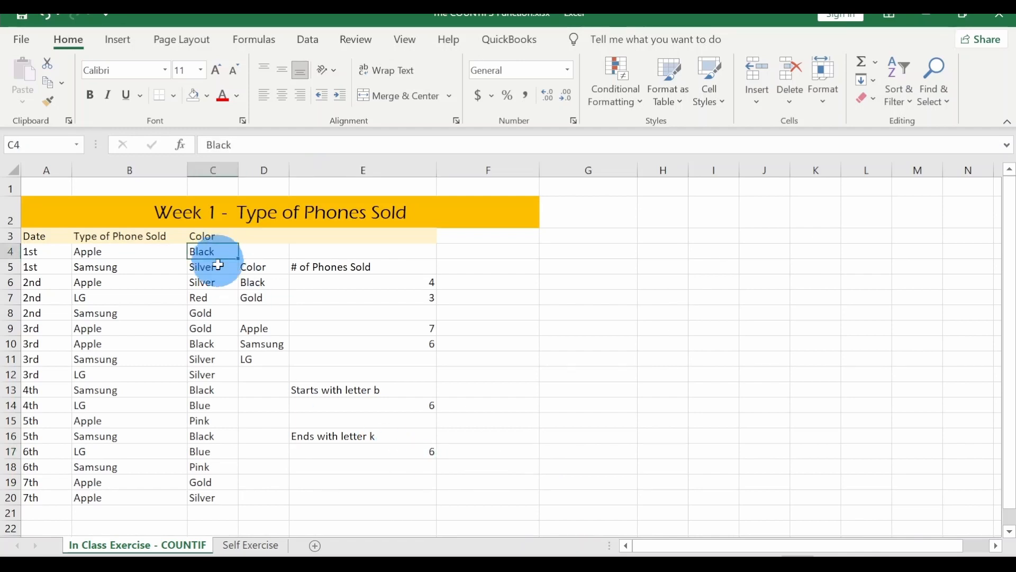
- Check the Black and Pink entries in the Color column against the count of colors ending with k
click(221, 344)
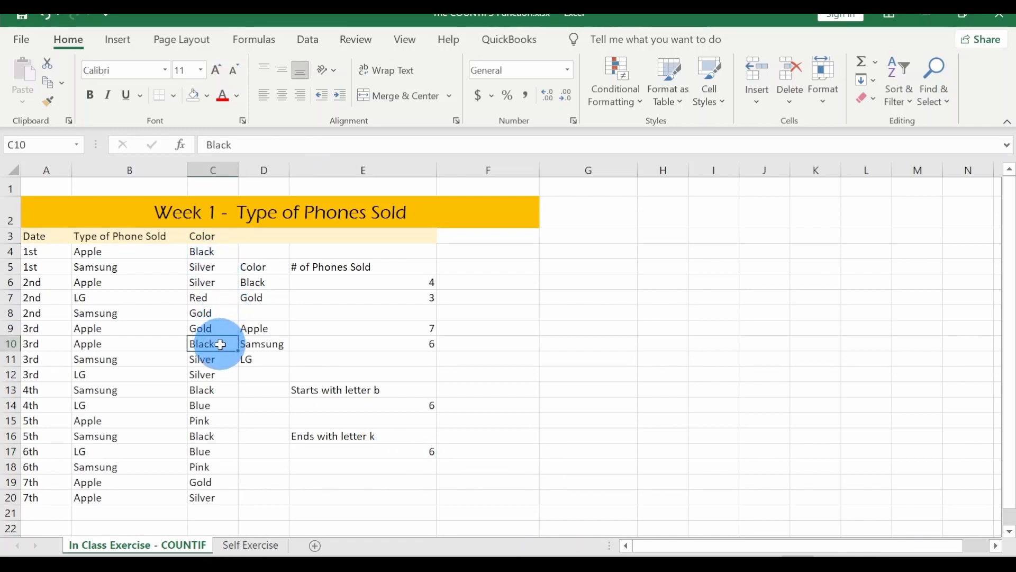
click(223, 388)
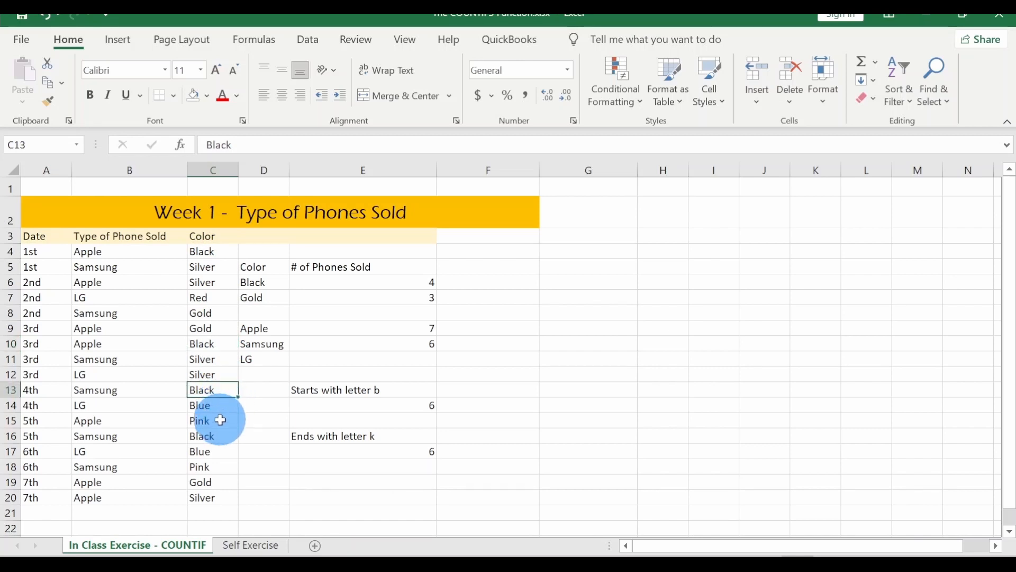
click(217, 420)
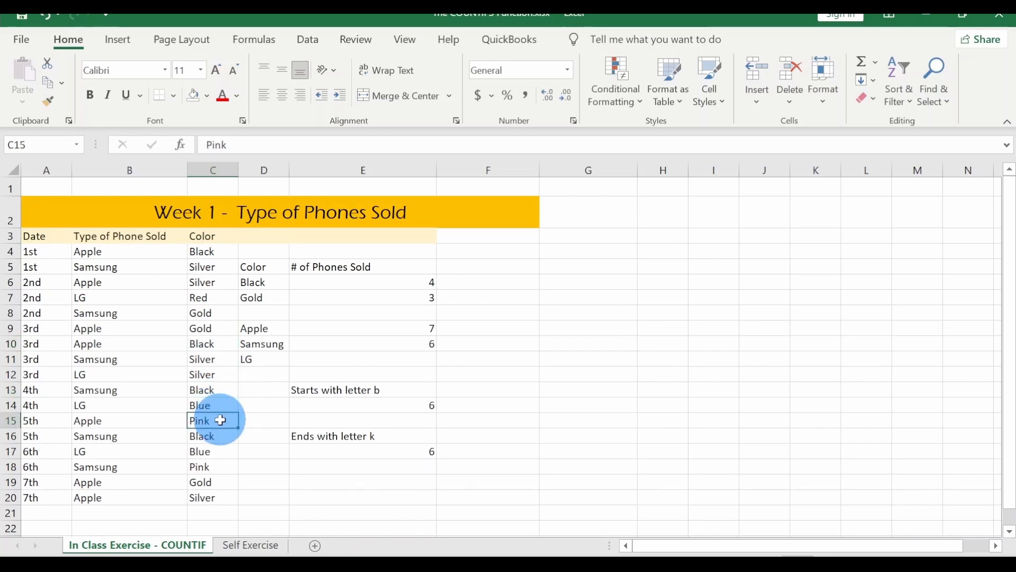
click(214, 468)
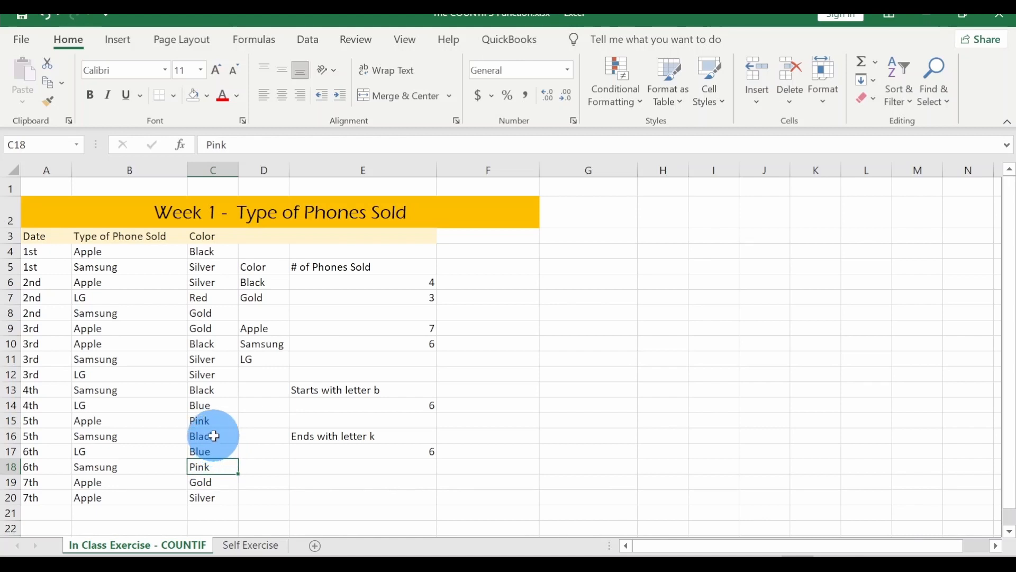
click(224, 392)
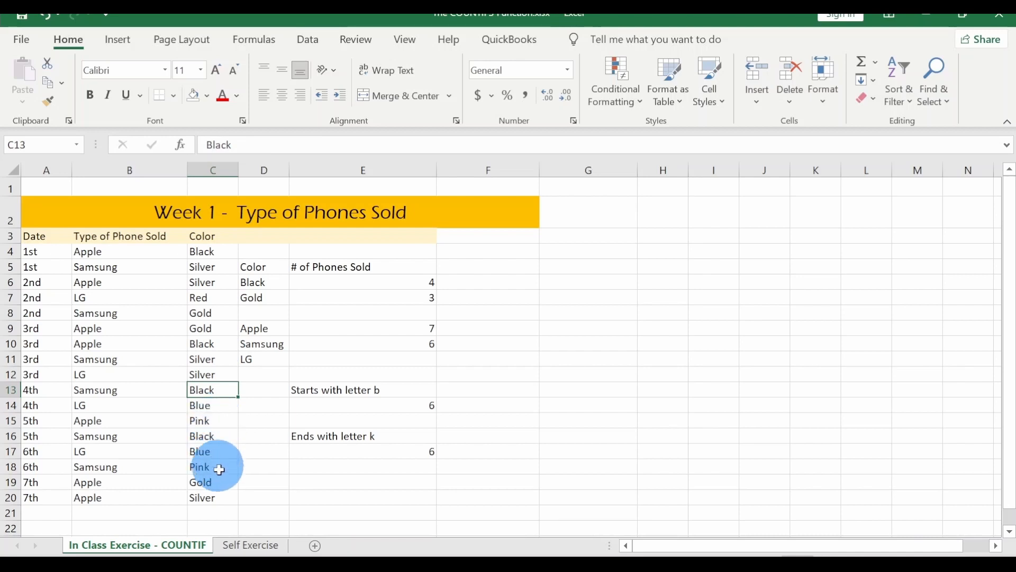
- Add the label "second character letter i" in cell E19
click(423, 458)
click(423, 465)
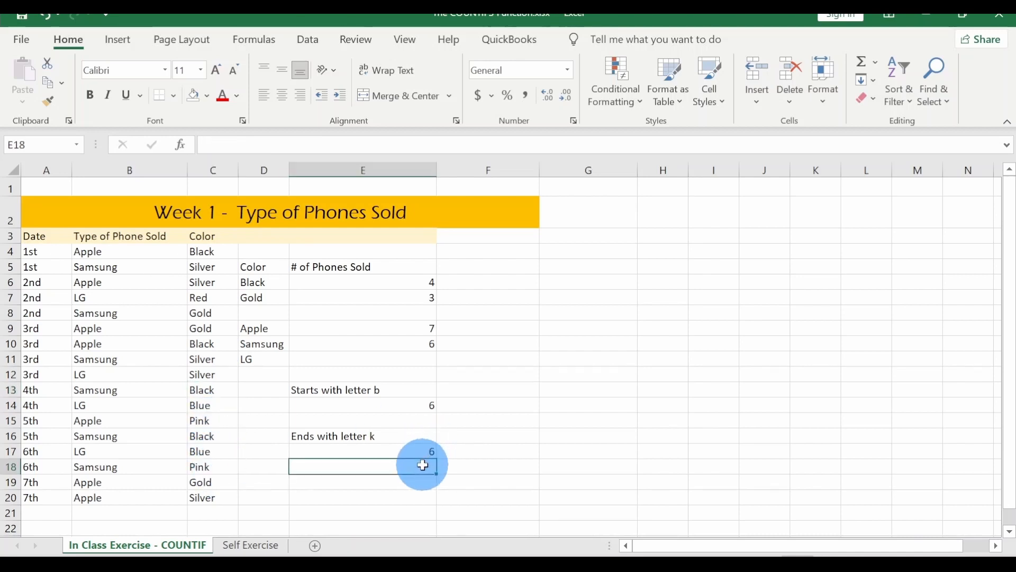
key(Down)
text(X)
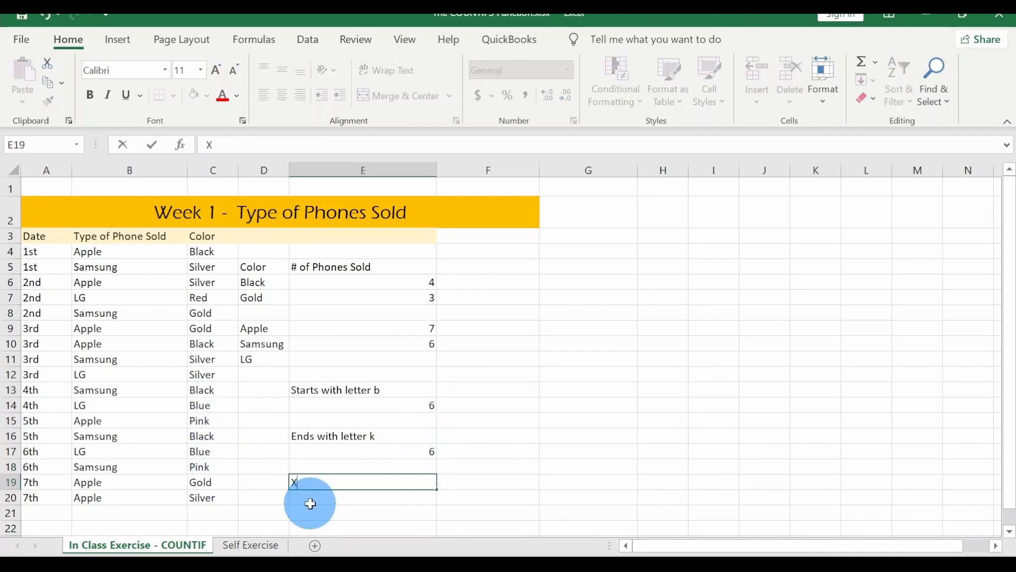
key(Escape)
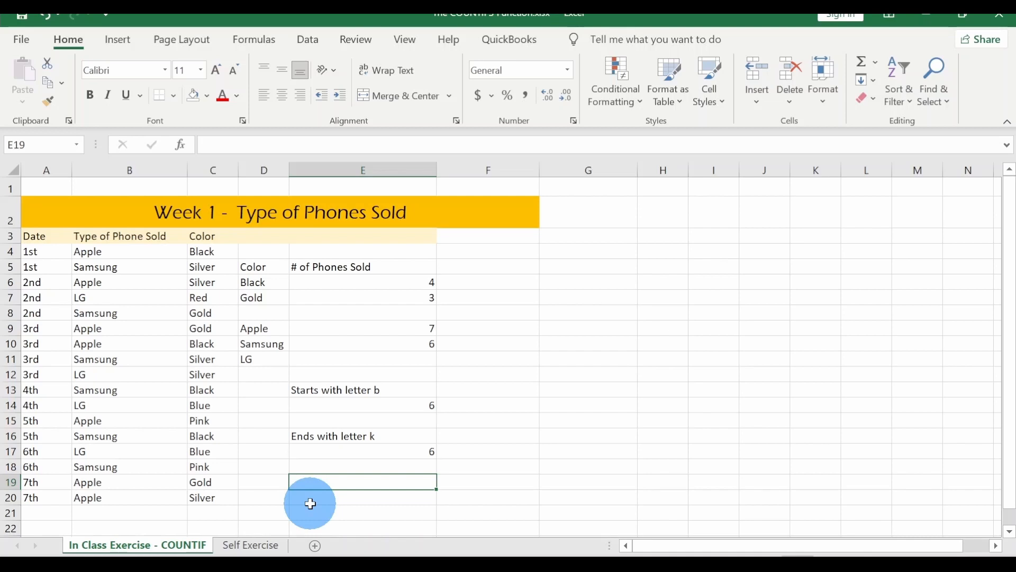
text(sec)
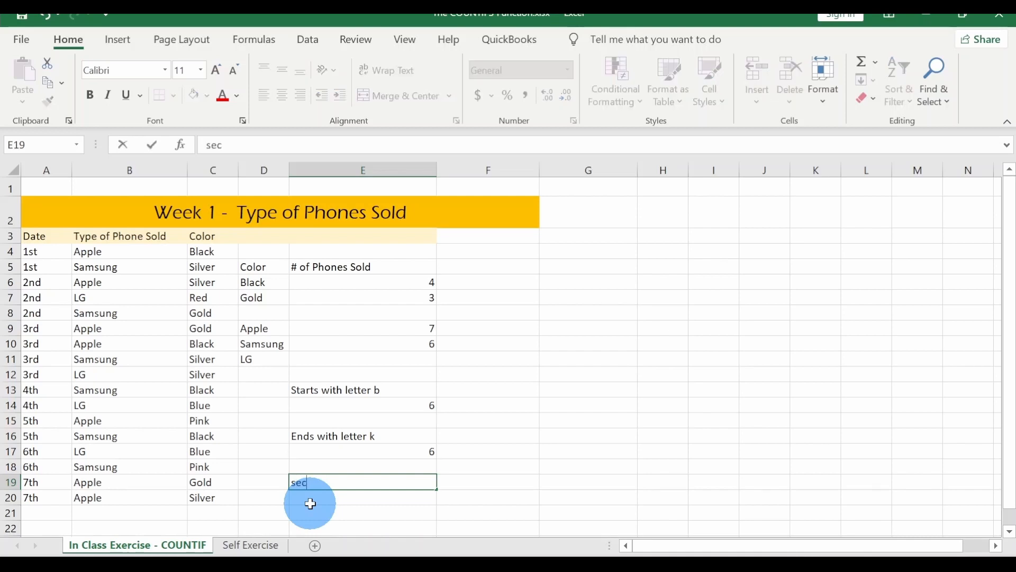
text(ond character letter i)
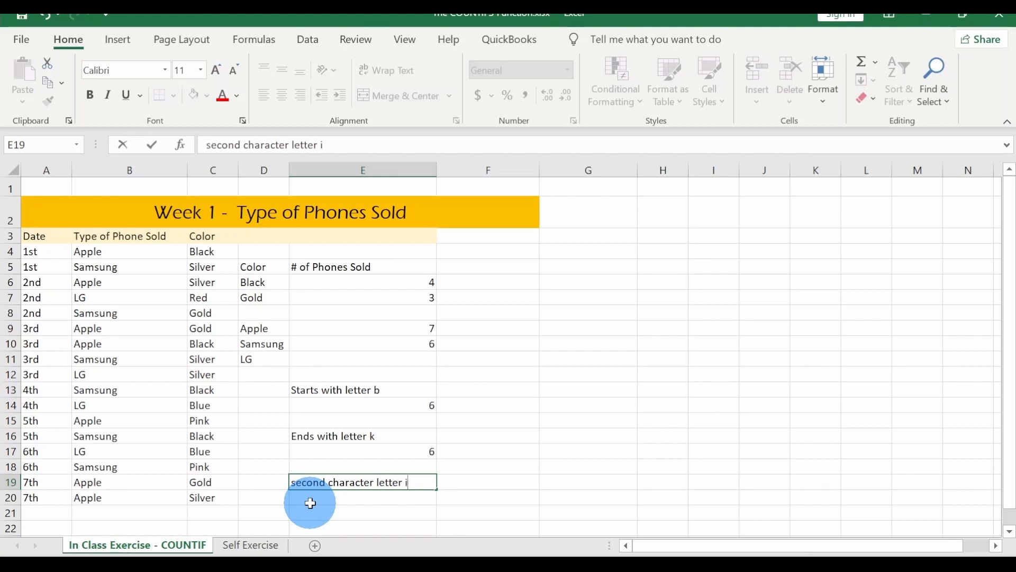
key(Return)
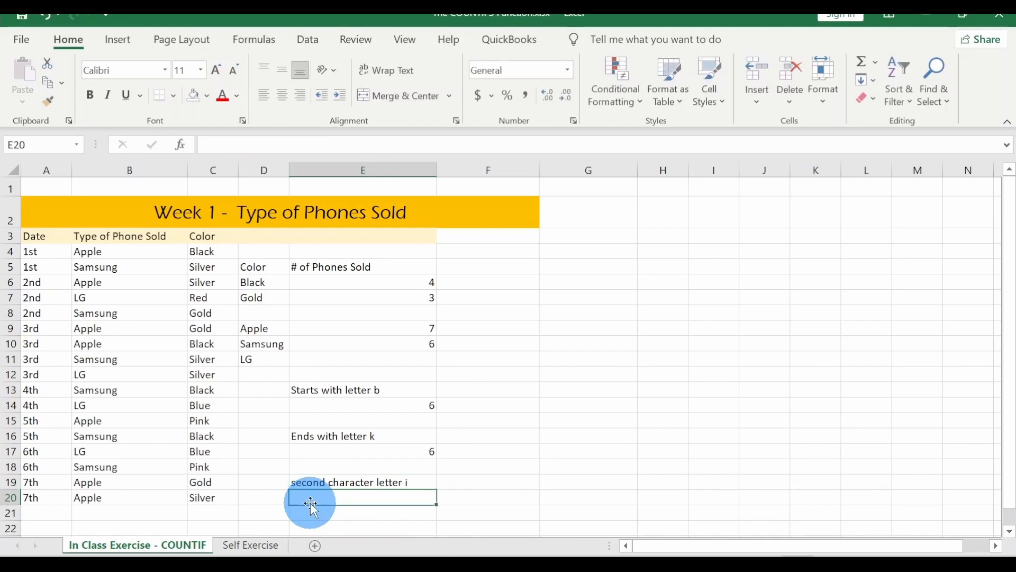
- Enter the formula =COUNTIF(C4:C20,"?i*") in E20 to count the colors whose second letter is i
text(=COUNTIF)
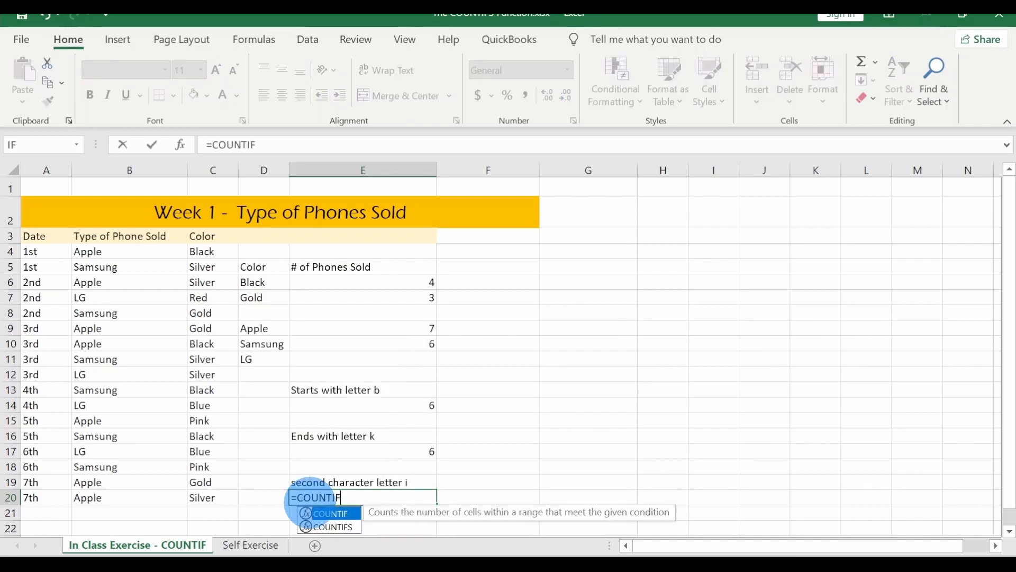
double_click(321, 512)
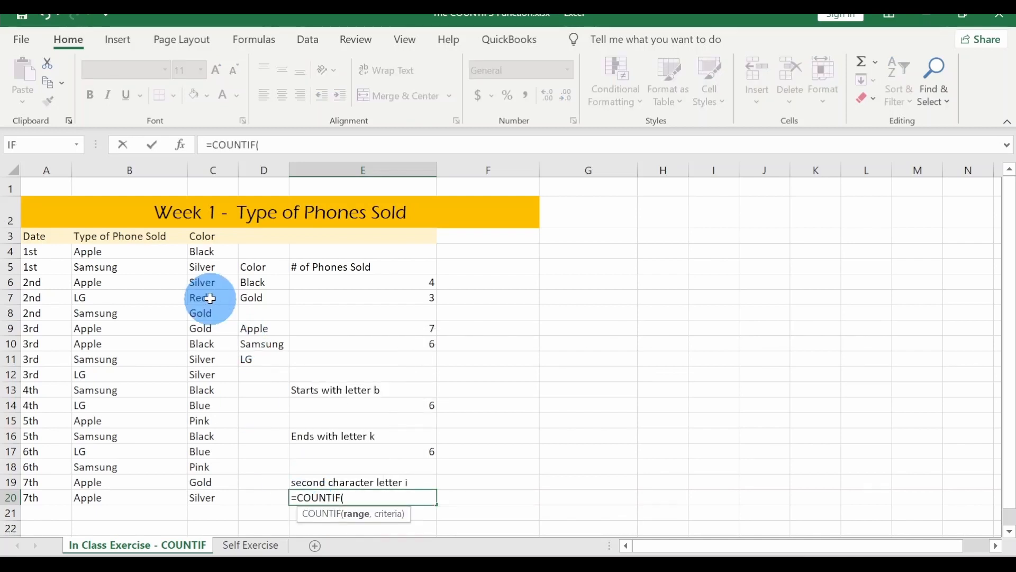
drag(203, 255, 204, 501)
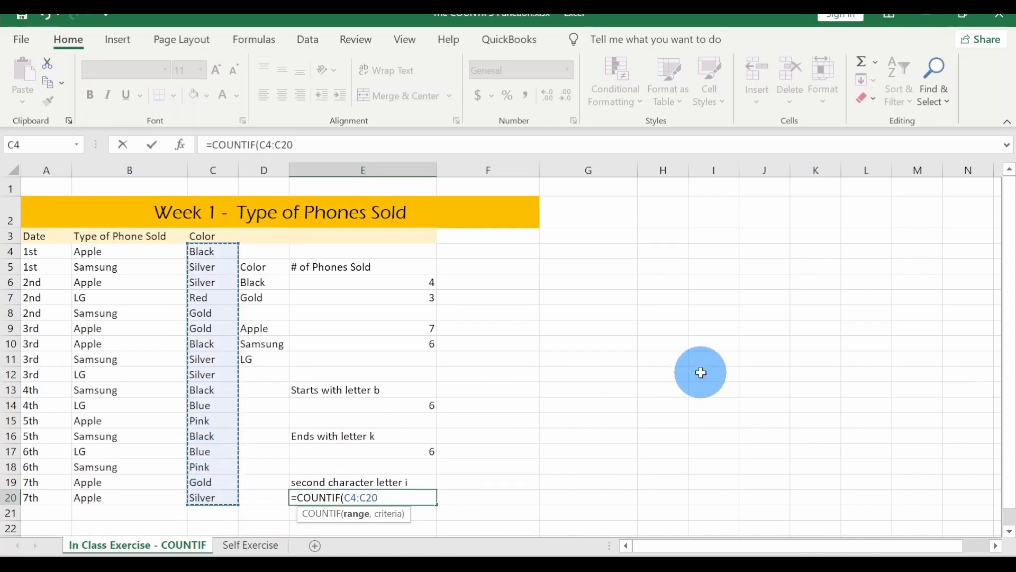
text(,)
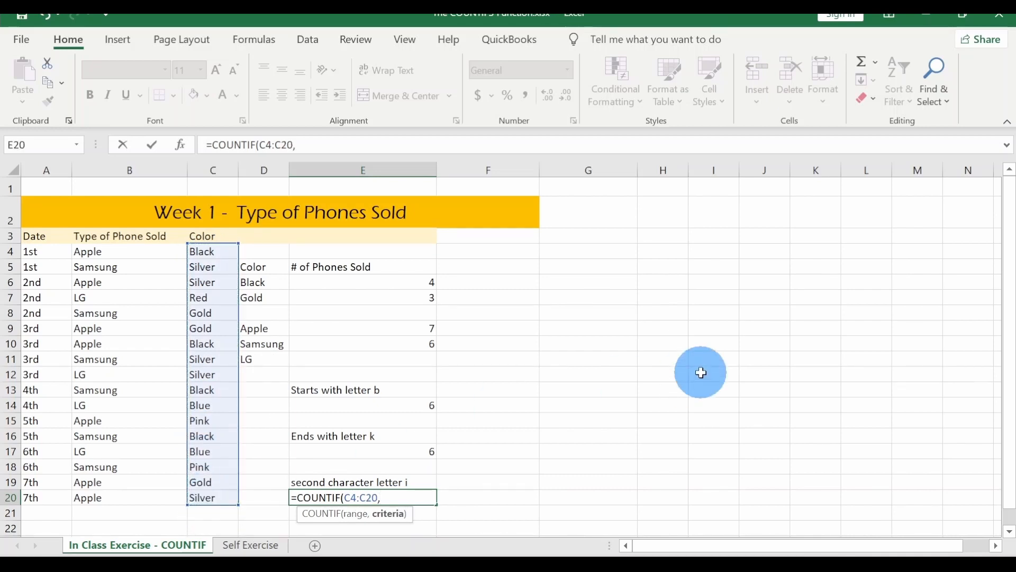
text(")
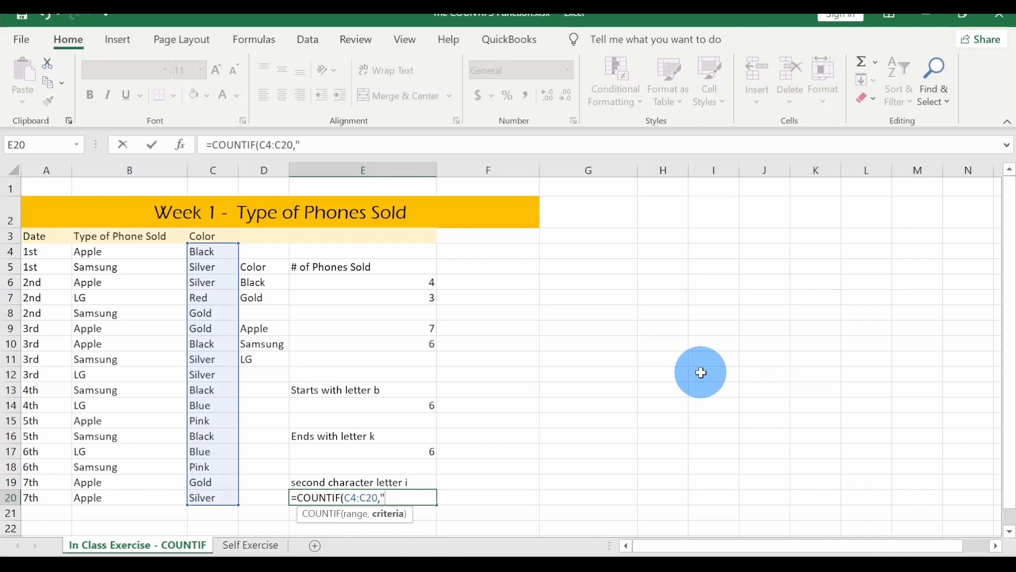
text(?i*"))
key(ctrl+Return)
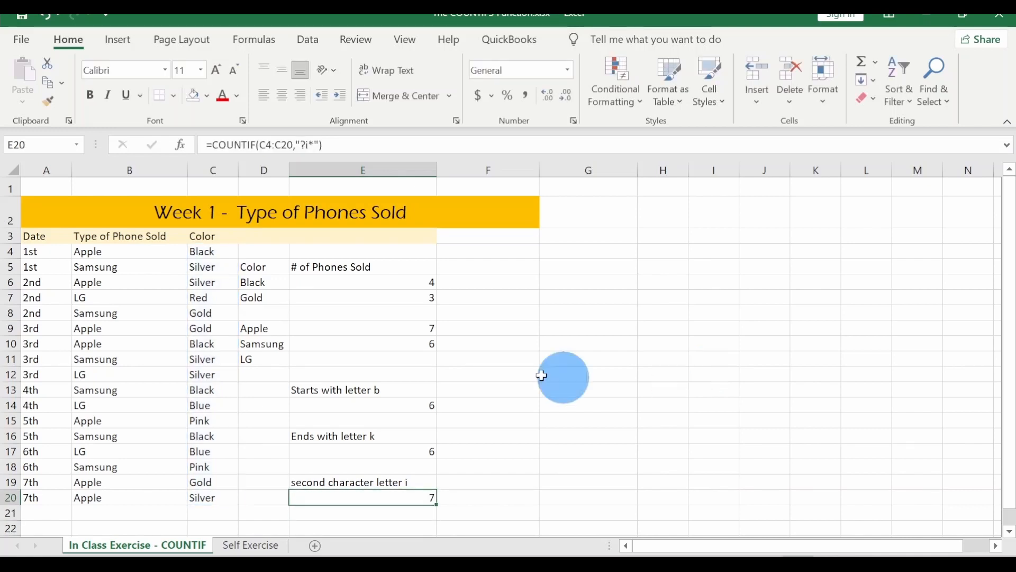
- Check the Silver and Pink entries in the Color column against the count for second letter i
click(191, 268)
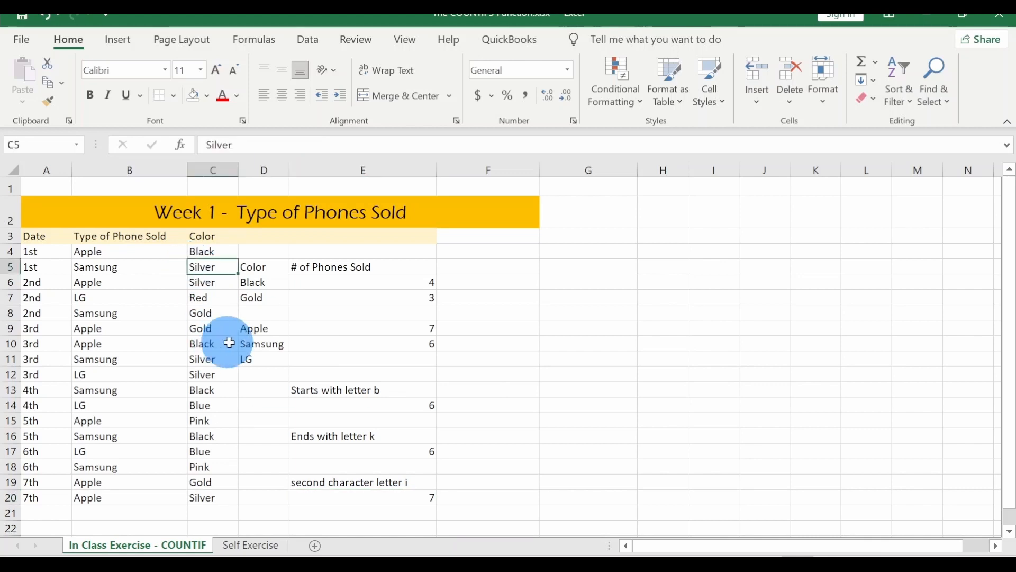
click(203, 285)
click(207, 362)
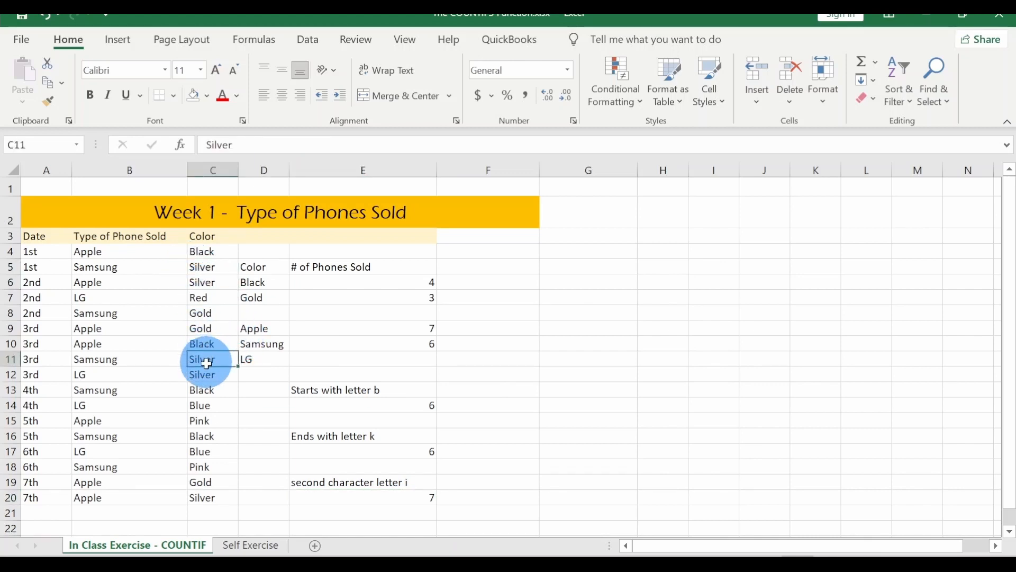
click(206, 375)
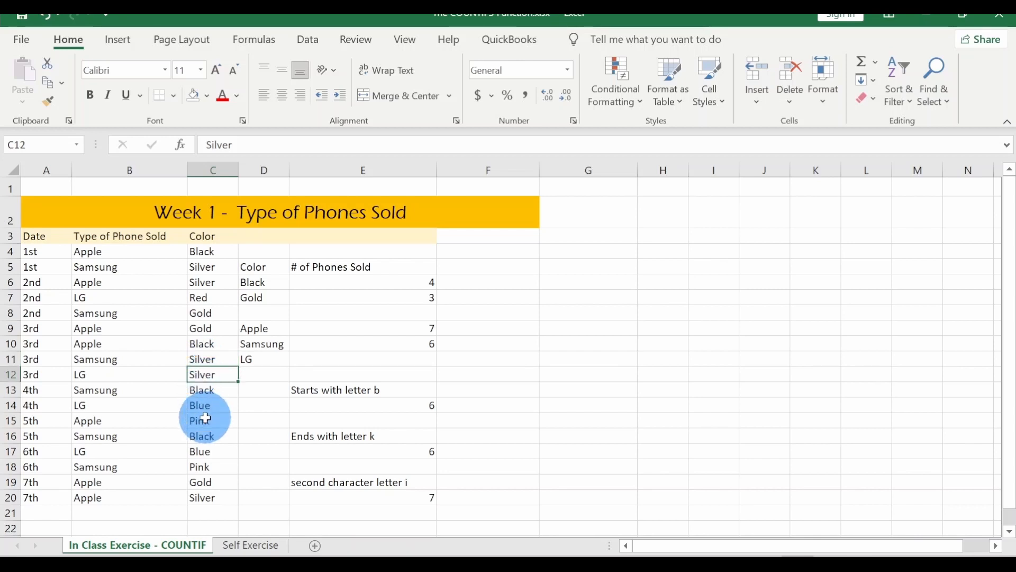
click(205, 419)
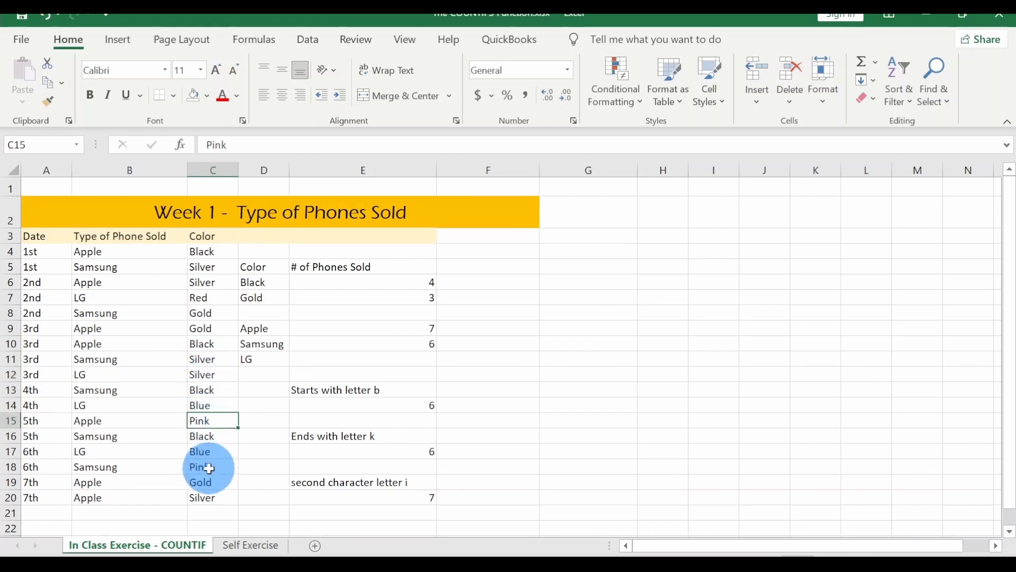
click(210, 467)
click(211, 497)
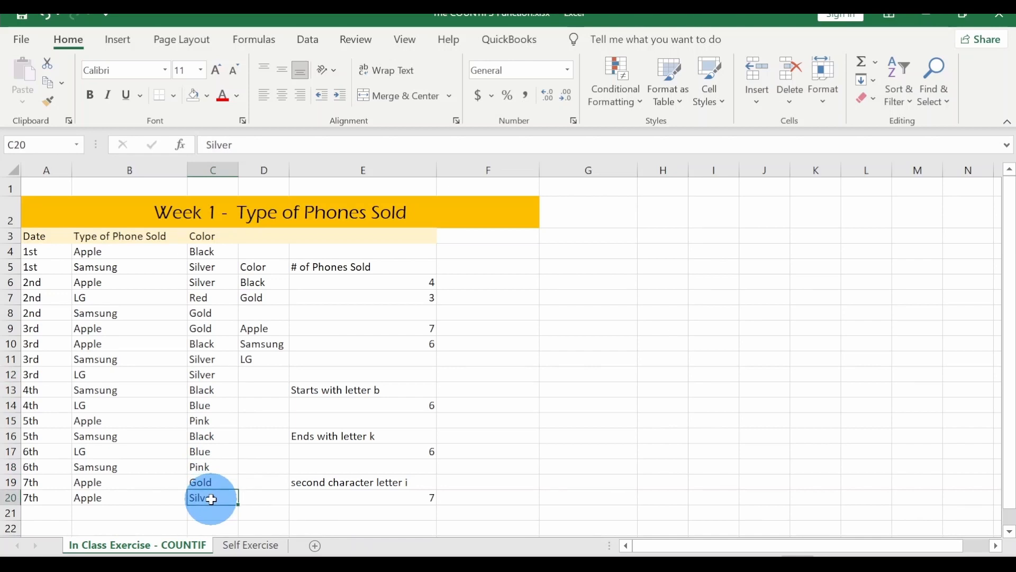
- Add the label "fifter character letter e" in cell E20
click(315, 500)
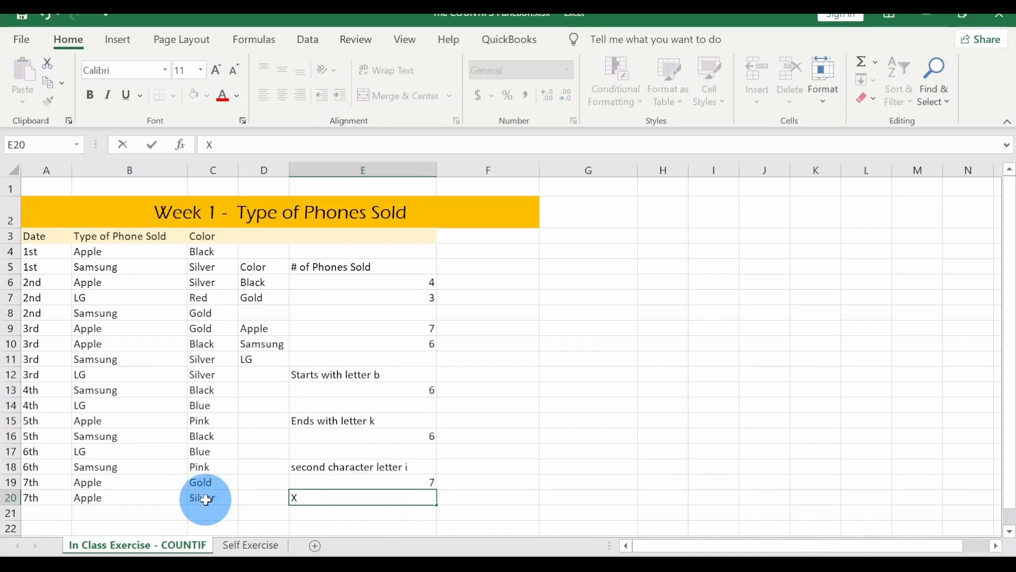
key(Escape)
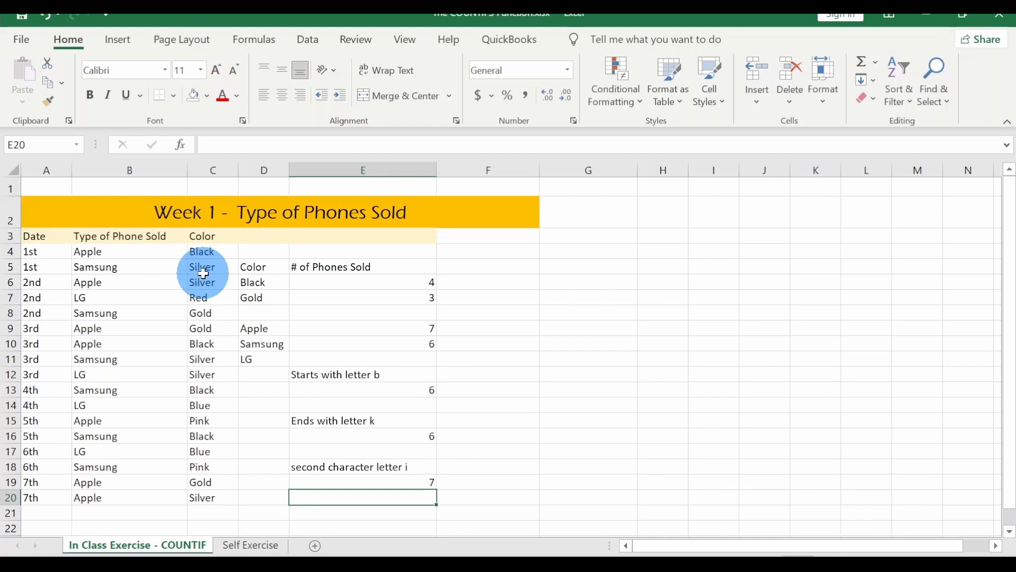
text(fifther)
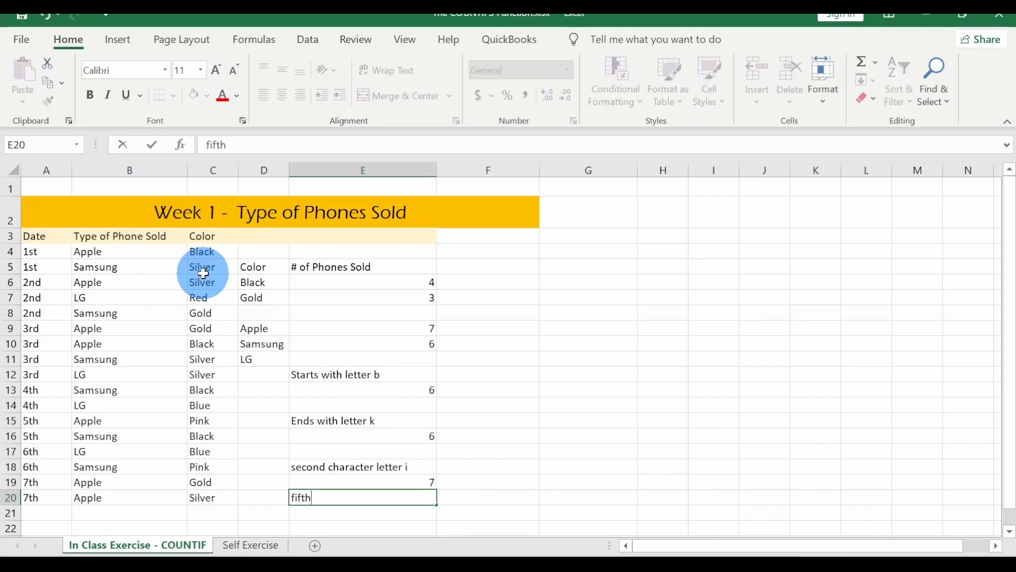
key(BackSpace)
key(BackSpace)
key(BackSpace)
text(er character leeter)
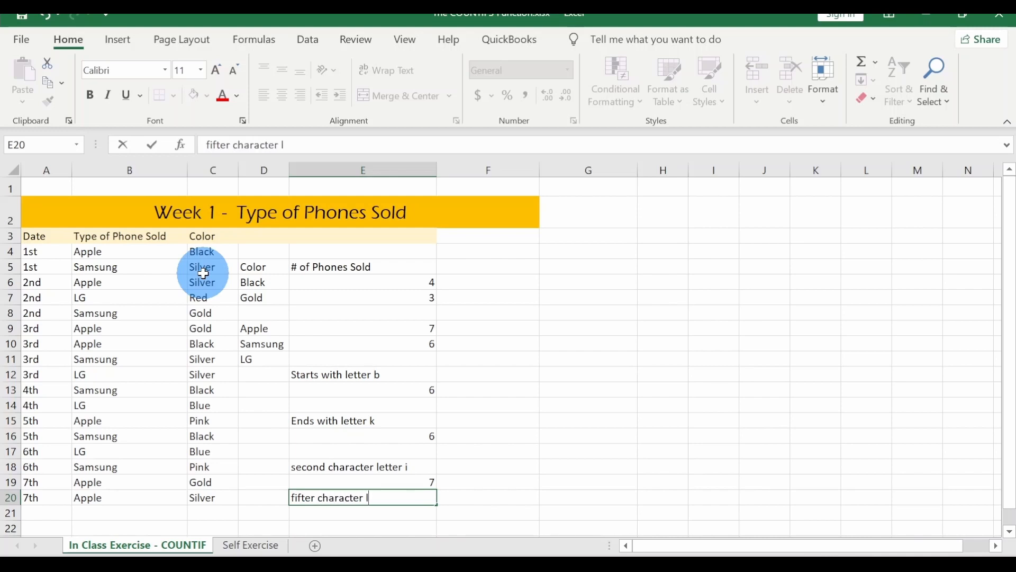
key(BackSpace)
key(BackSpace)
key(BackSpace)
key(BackSpace)
key(BackSpace)
text(etter e)
- Enter the formula =COUNTIF(C4:C20,"????e*") in E21 to count the colors whose fifth letter is e
text(=)
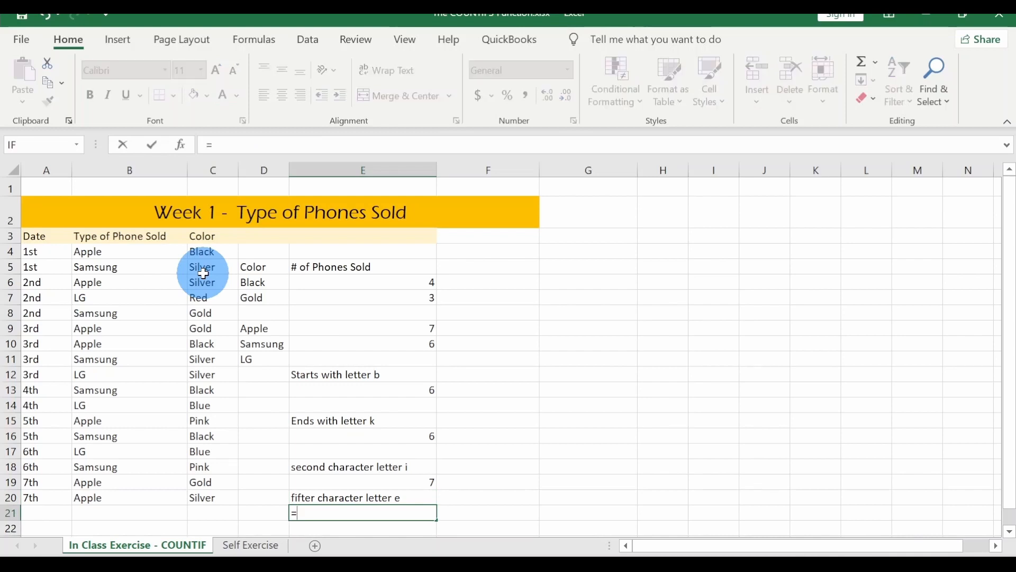
text(COUNTIF()
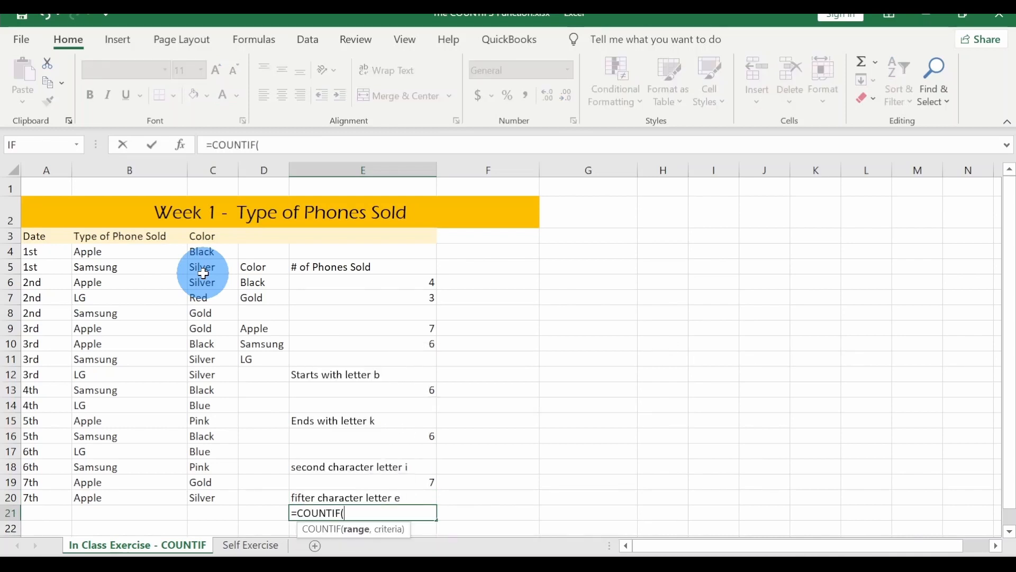
drag(204, 250, 214, 494)
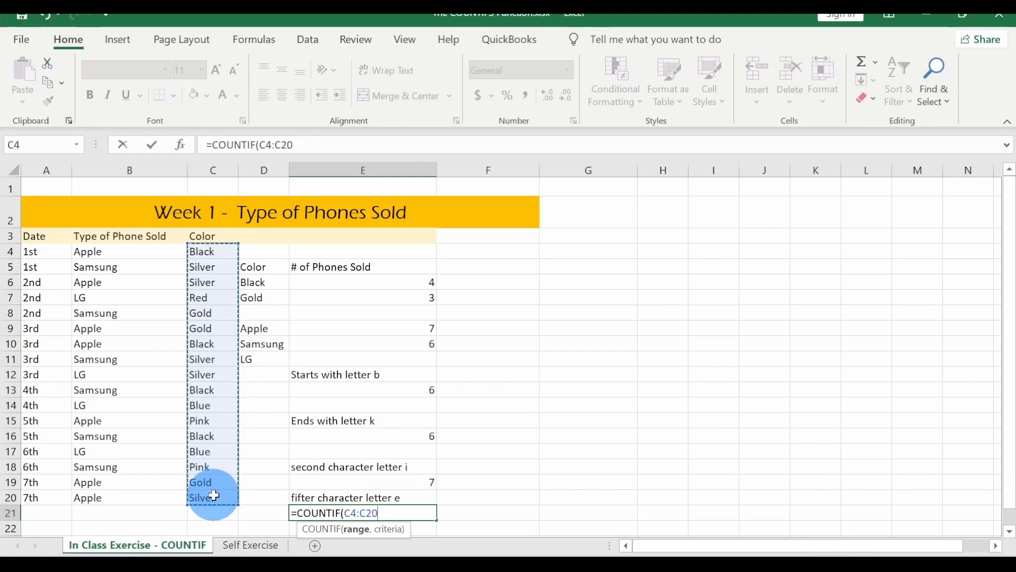
text(,")
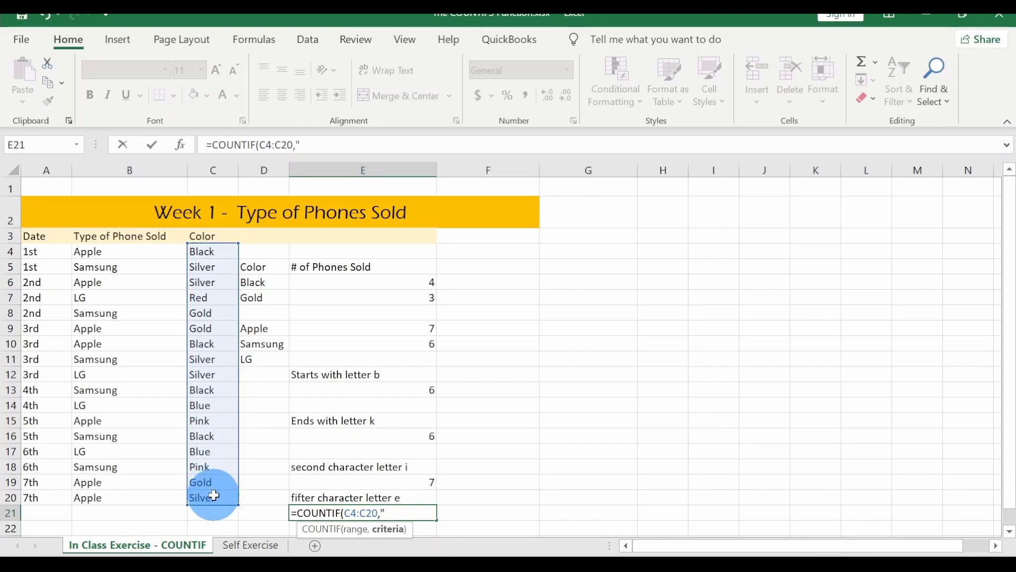
text(????)
text(e)
text(?)
key(BackSpace)
text(*)
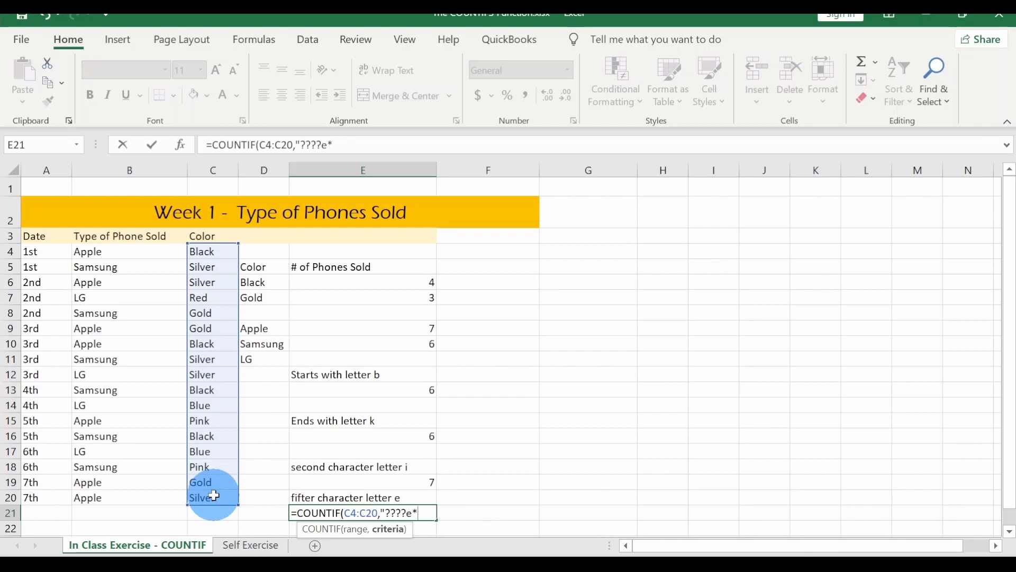
text("))
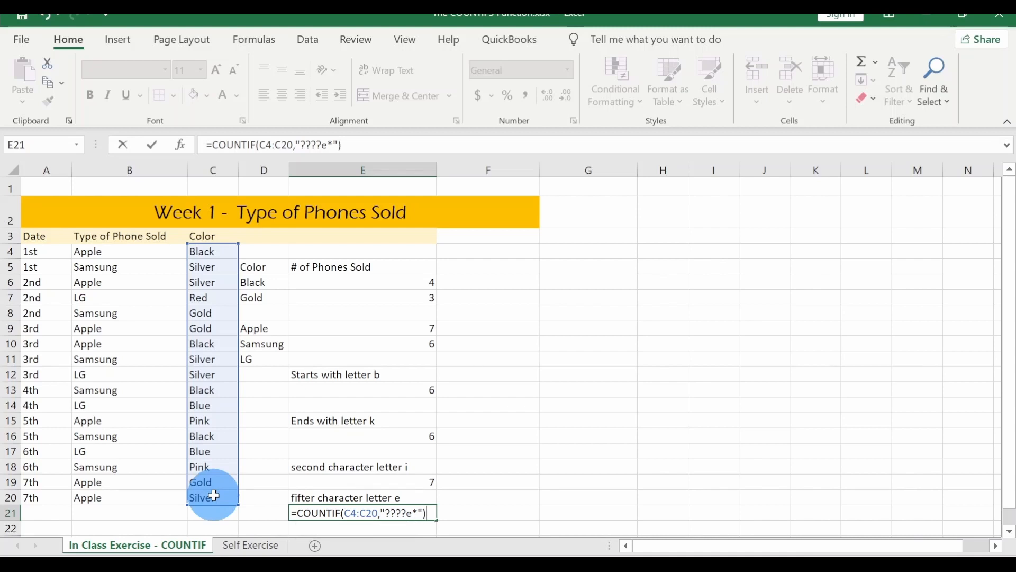
key(Return)
key(Up)
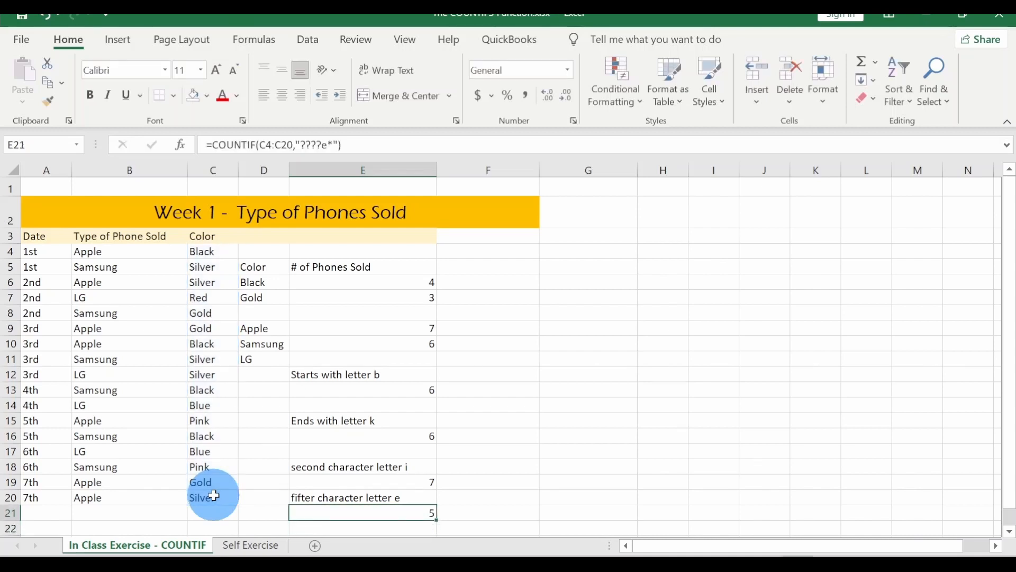
click(194, 268)
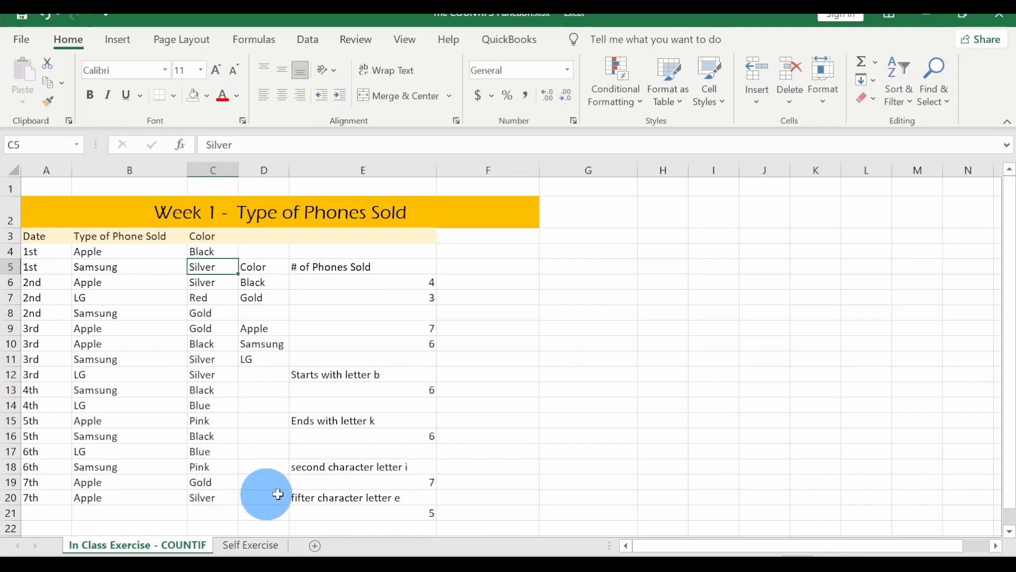
click(322, 495)
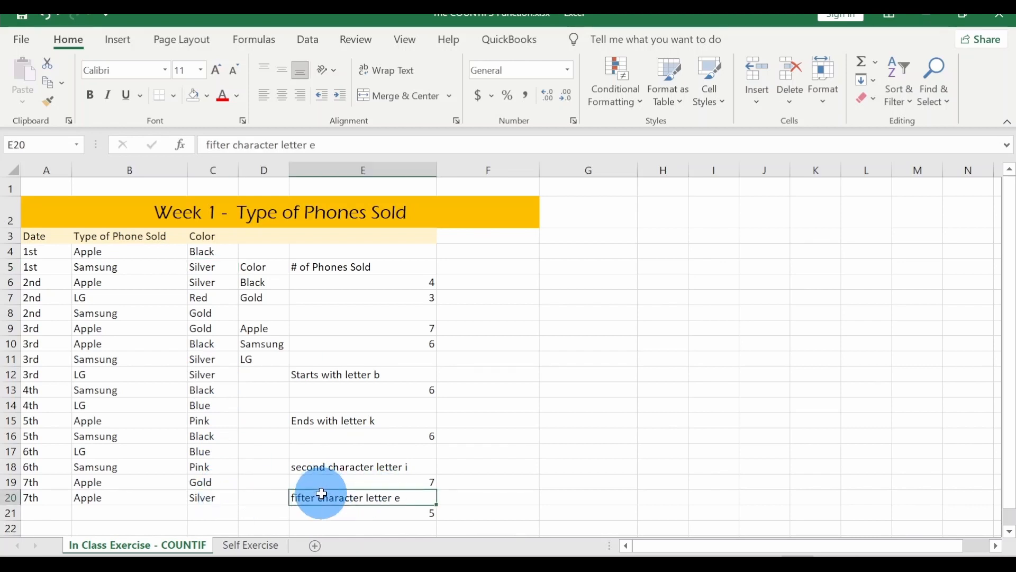
key(F2)
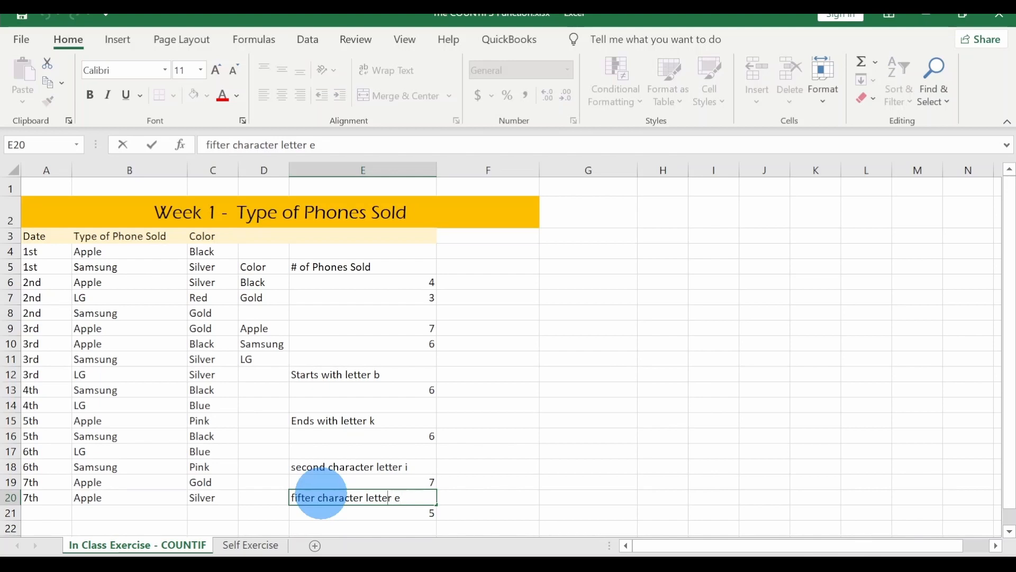
key(Escape)
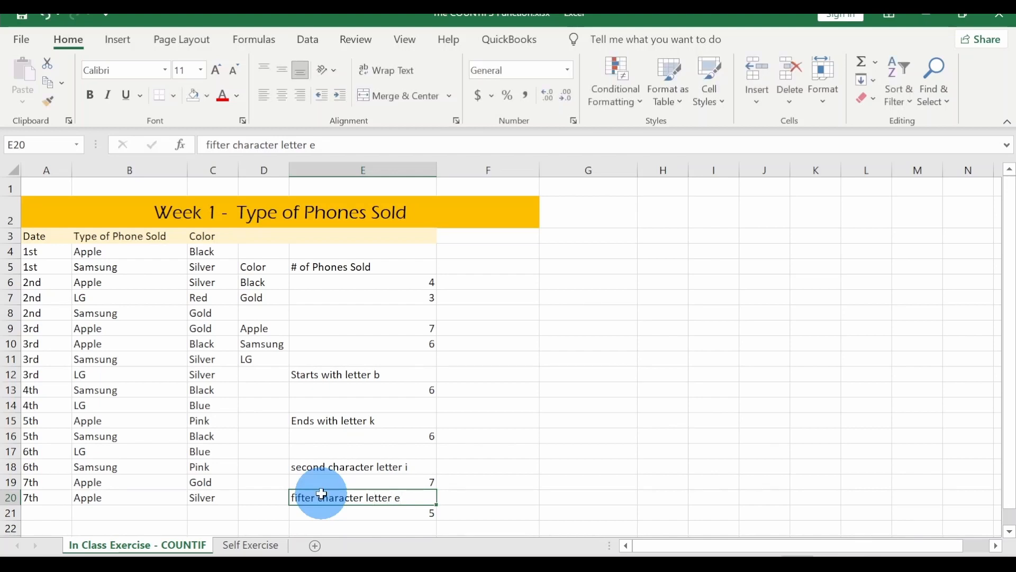